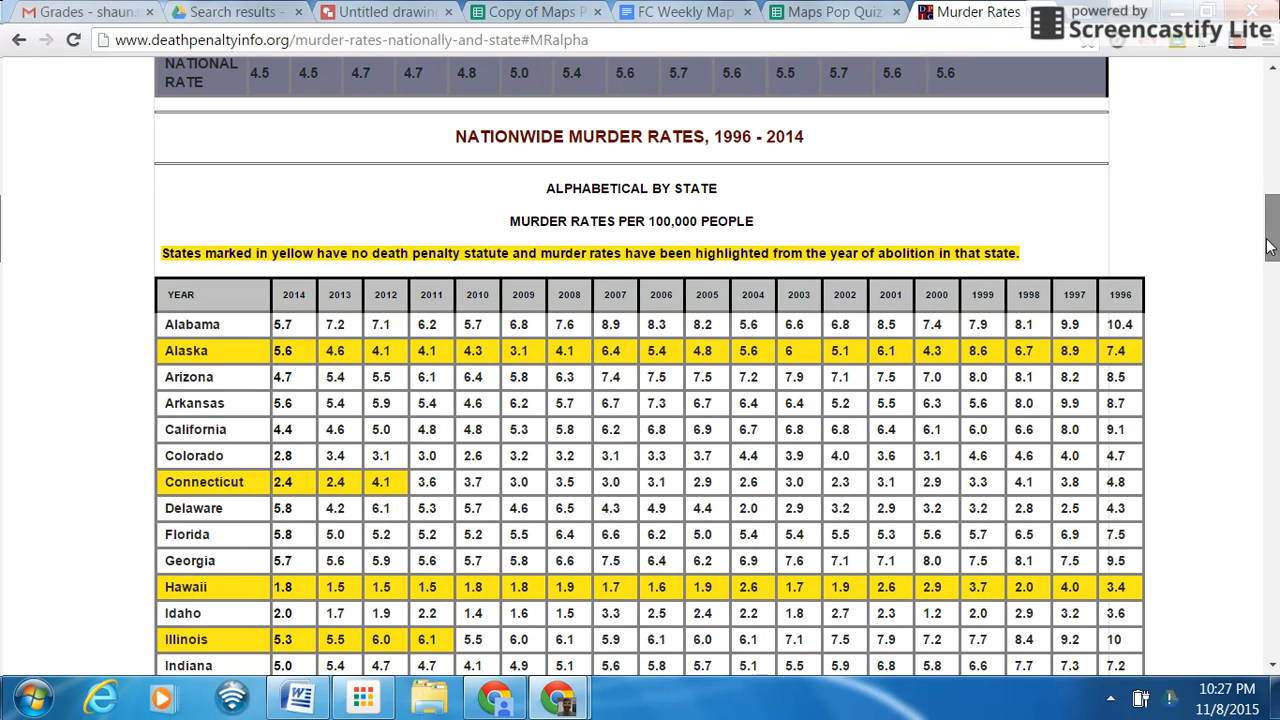
# Examine the title, the per 100,000 people basis and the first states of the nationwide murder rates table for 1996 - 2014.
pyautogui.moveTo(1268, 247); pyautogui.dragTo(1268, 248)
pyautogui.moveTo(845, 140); pyautogui.dragTo(432, 135)
pyautogui.click(431, 130)
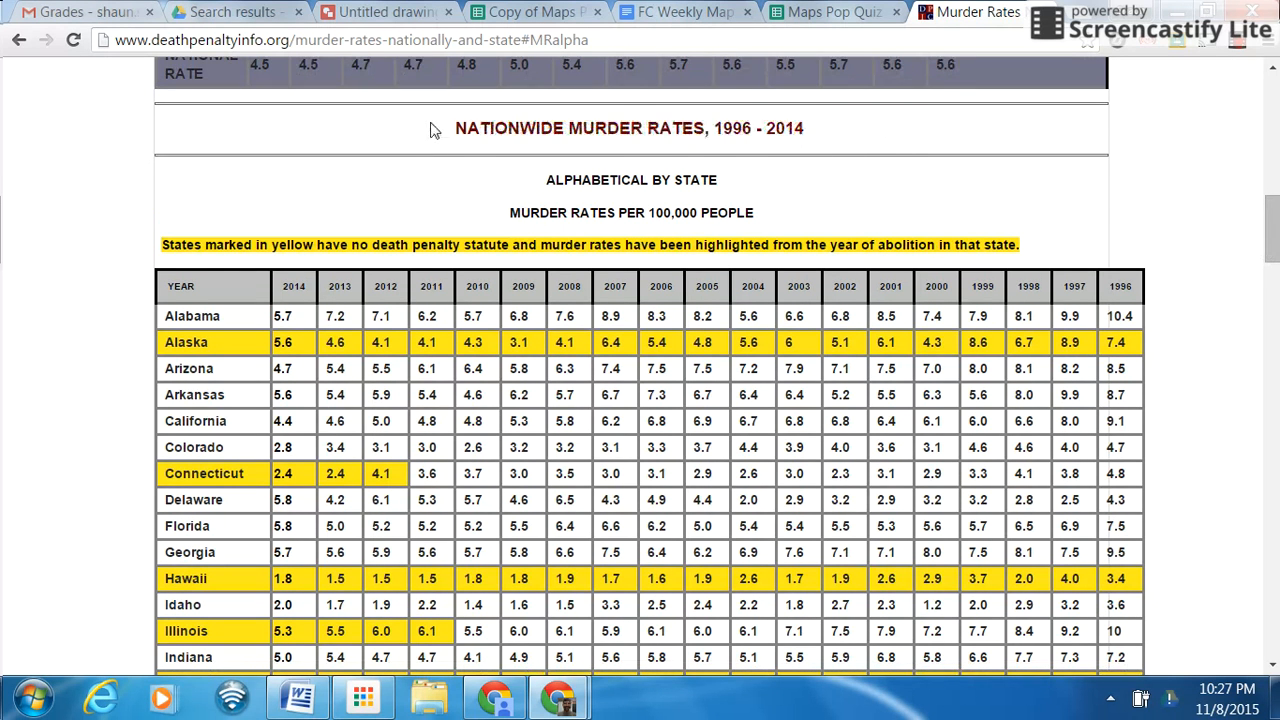
pyautogui.scroll(-2, 708, 183)
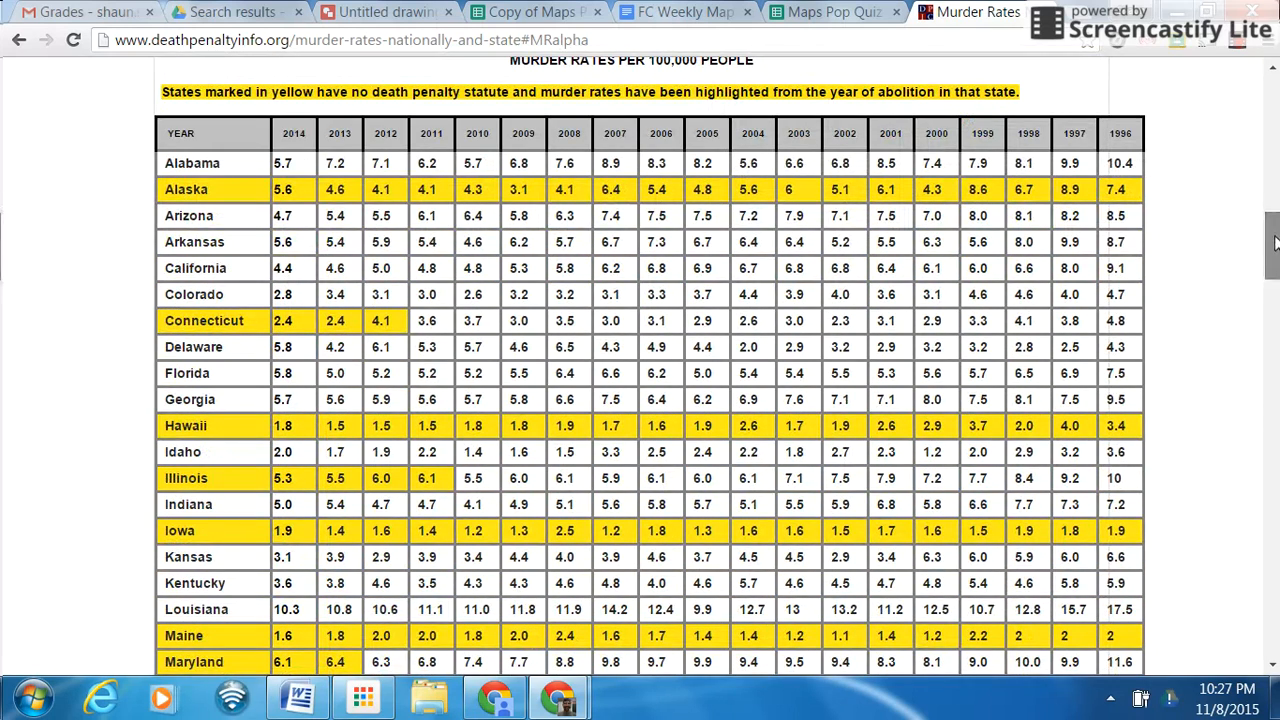
pyautogui.moveTo(1275, 240); pyautogui.dragTo(1275, 227)
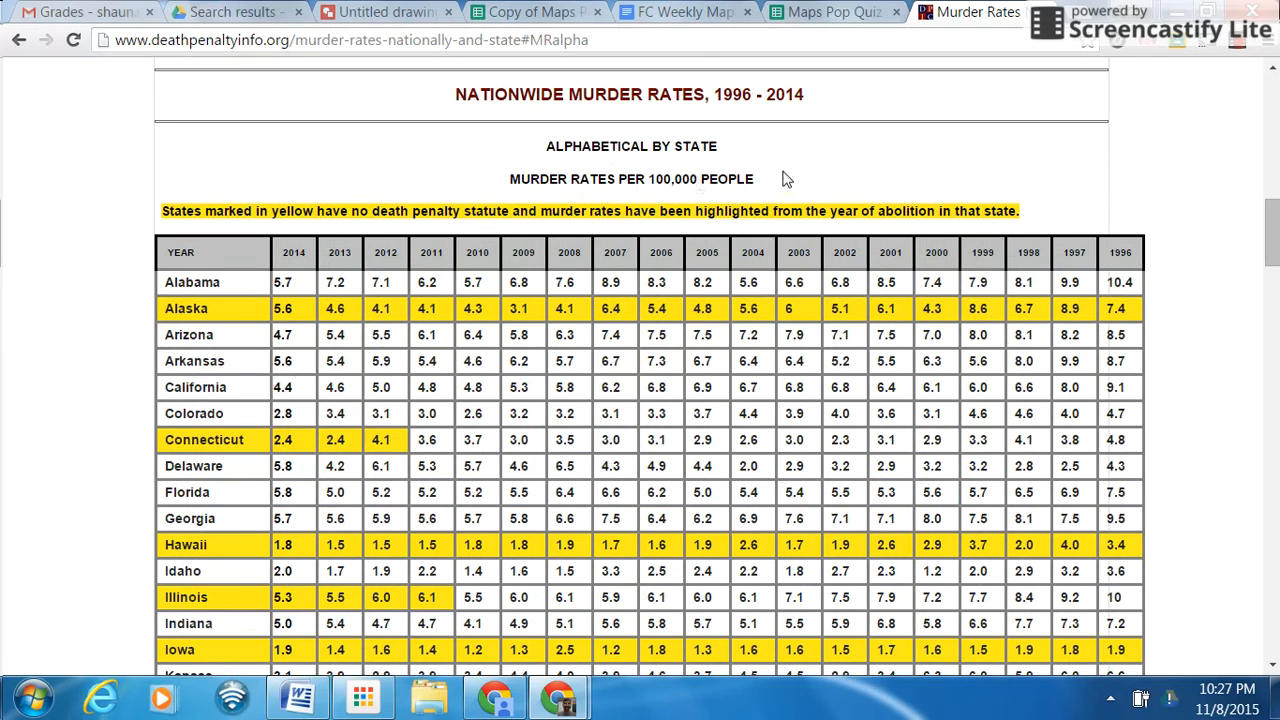
pyautogui.moveTo(780, 178); pyautogui.dragTo(511, 181)
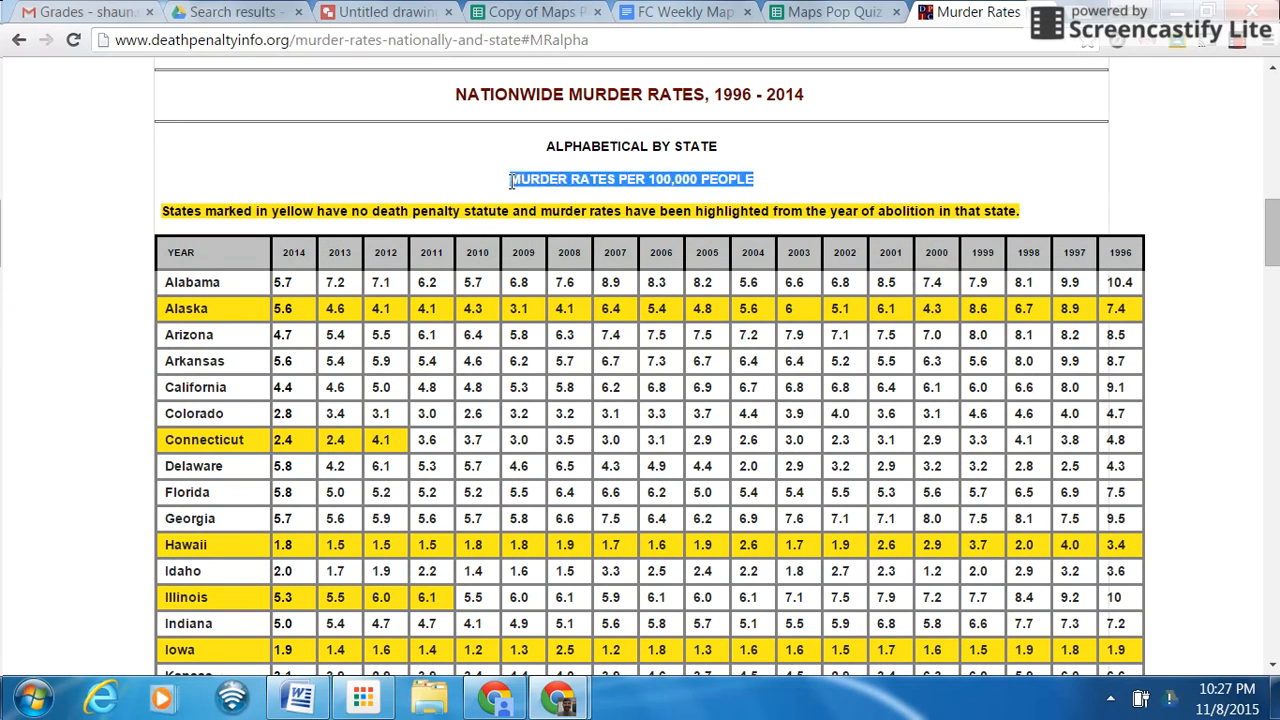
pyautogui.click(492, 190)
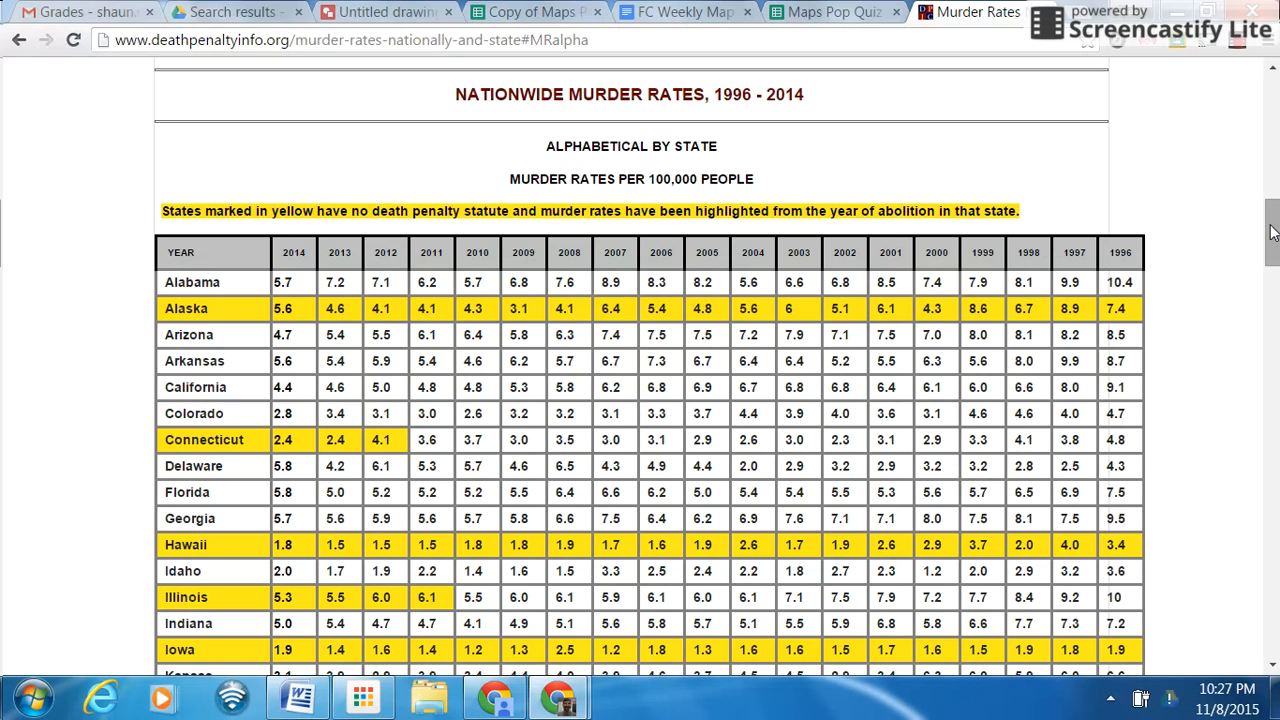
pyautogui.moveTo(1272, 232); pyautogui.dragTo(1274, 244)
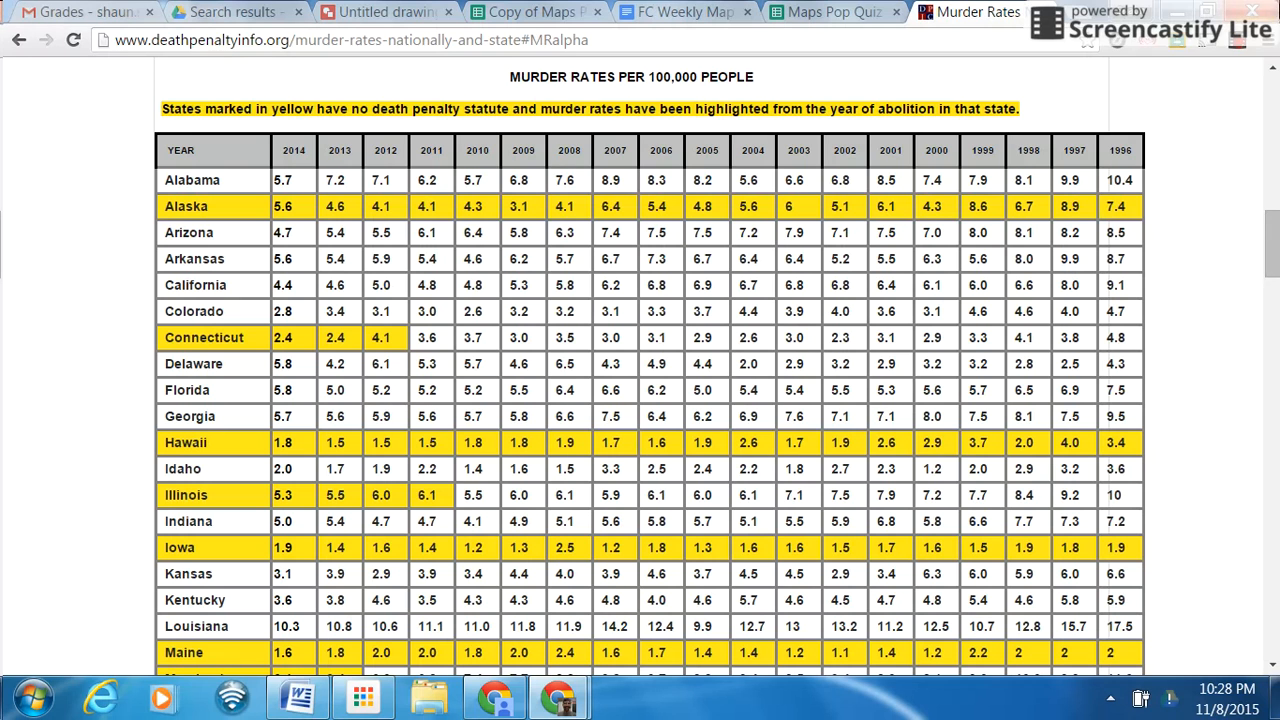
pyautogui.click(1264, 48)
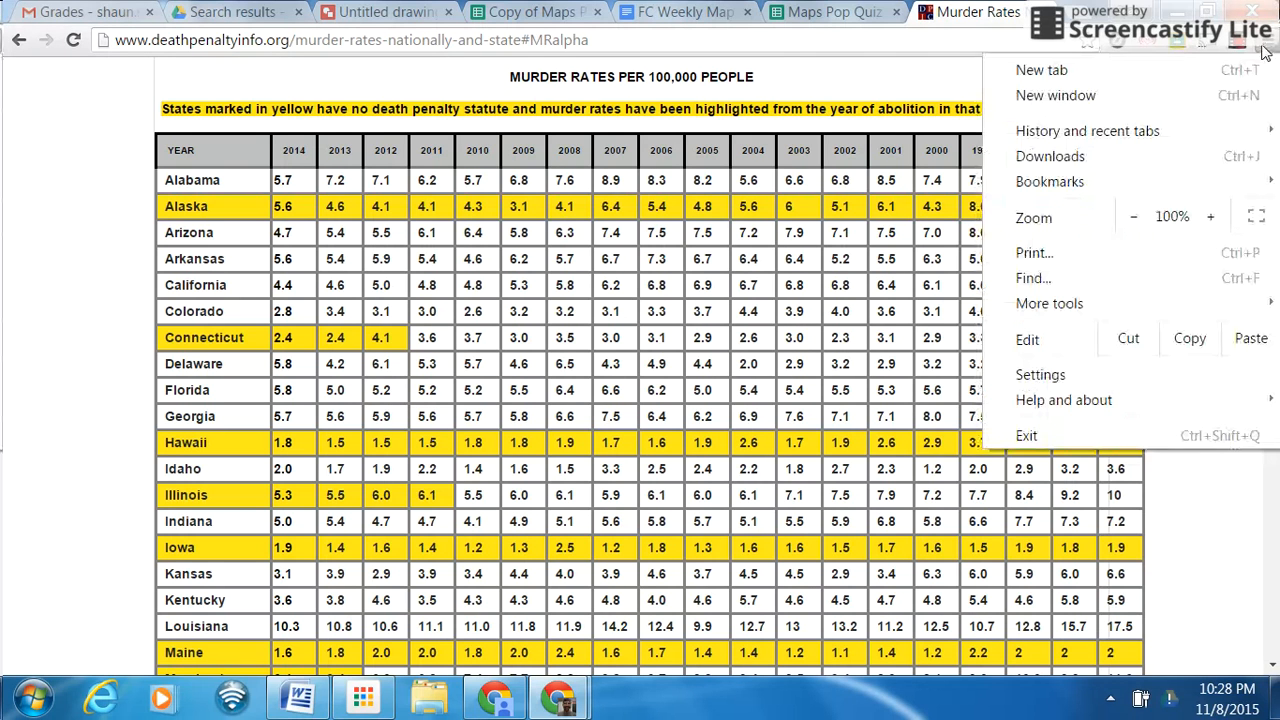
pyautogui.moveTo(1138, 181)
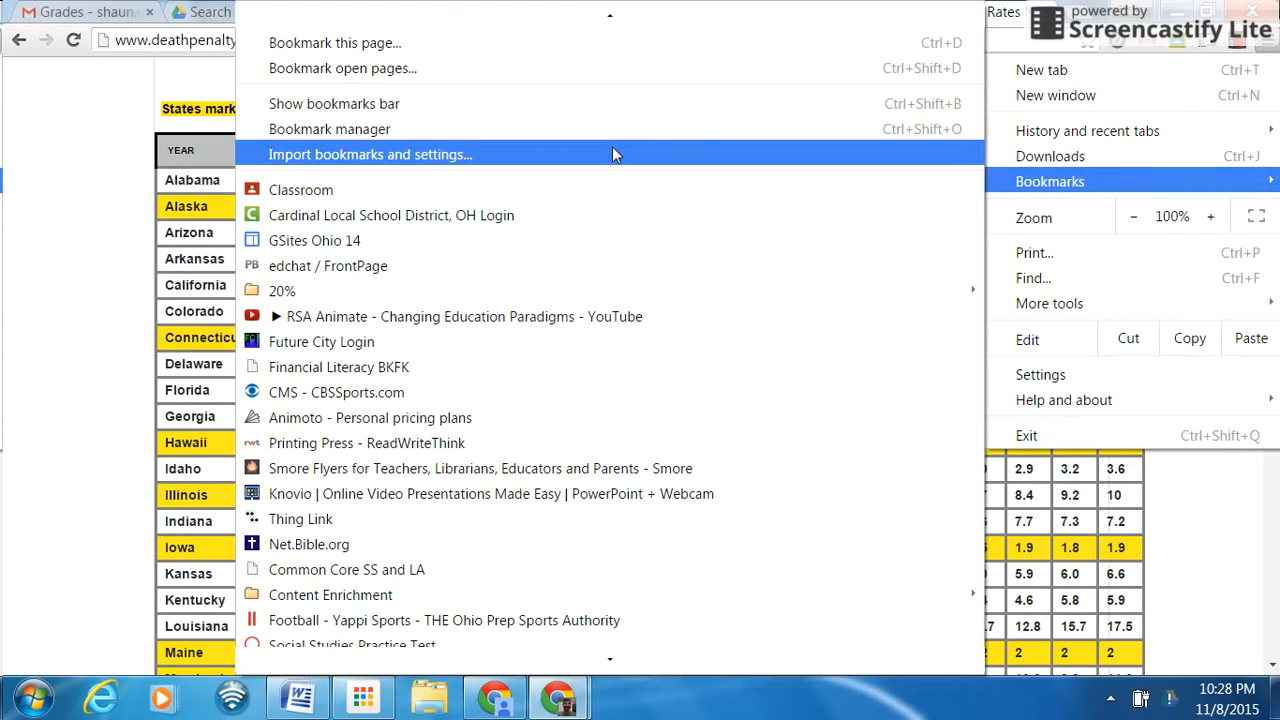
pyautogui.click(43, 150)
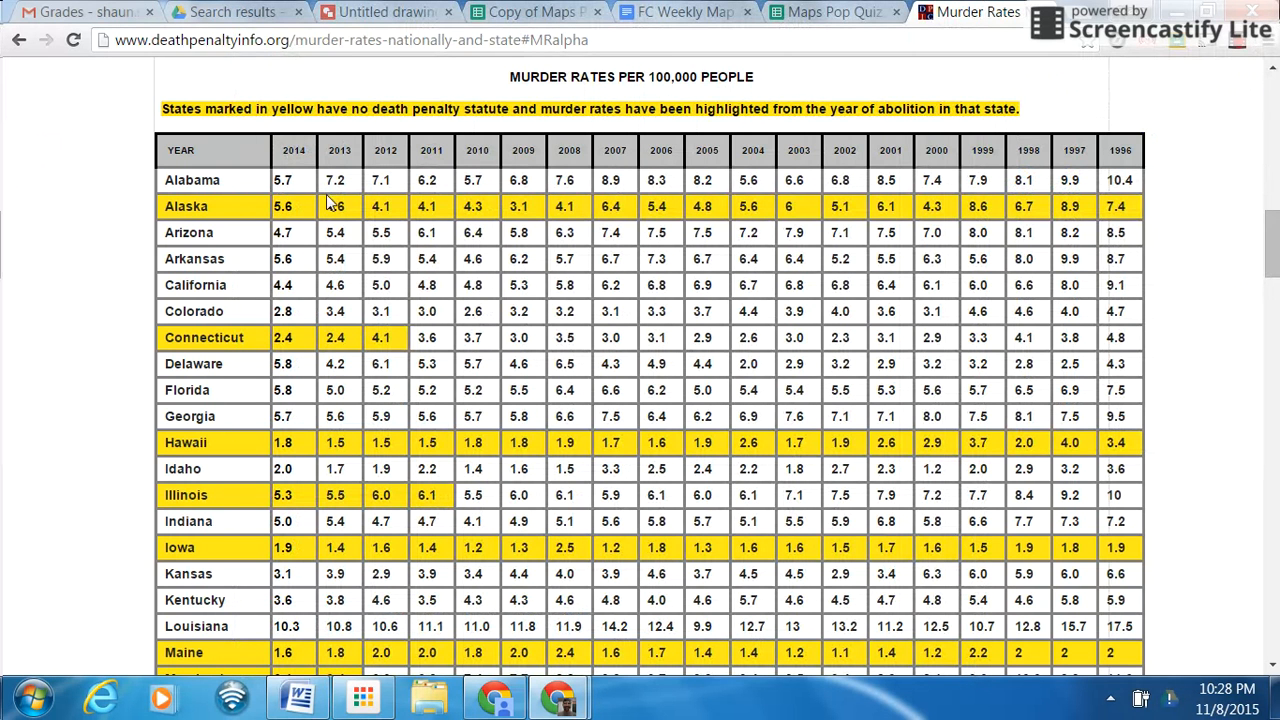
# Examine the range of 2014 murder rates across all states in the table, from Alabama to Wyoming.
pyautogui.scroll(-2, 318, 190)
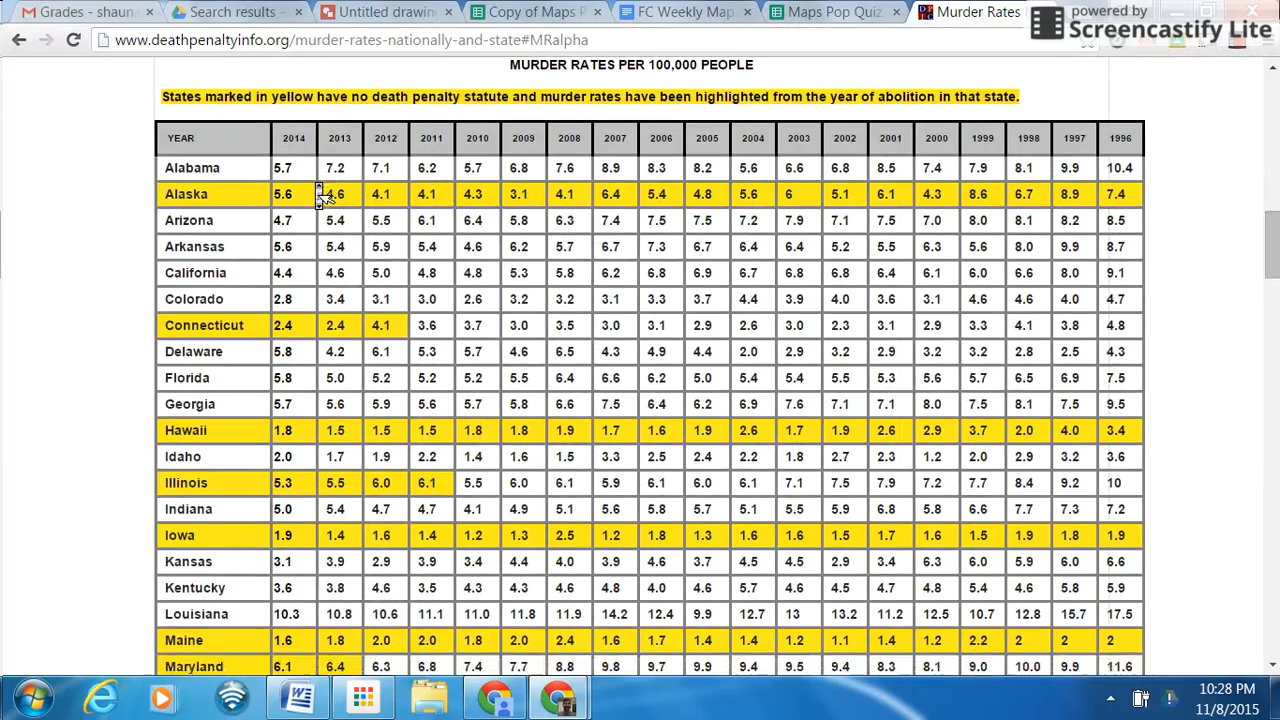
pyautogui.scroll(-1, 318, 190)
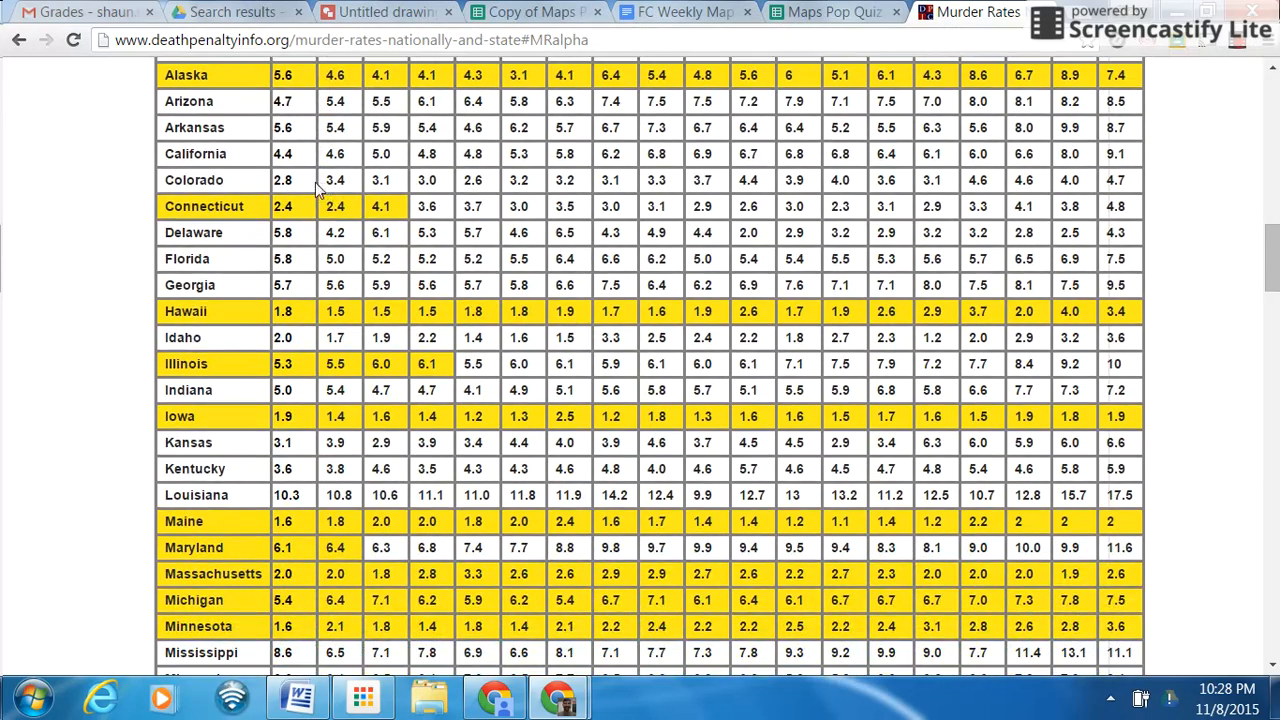
pyautogui.scroll(-4, 318, 190)
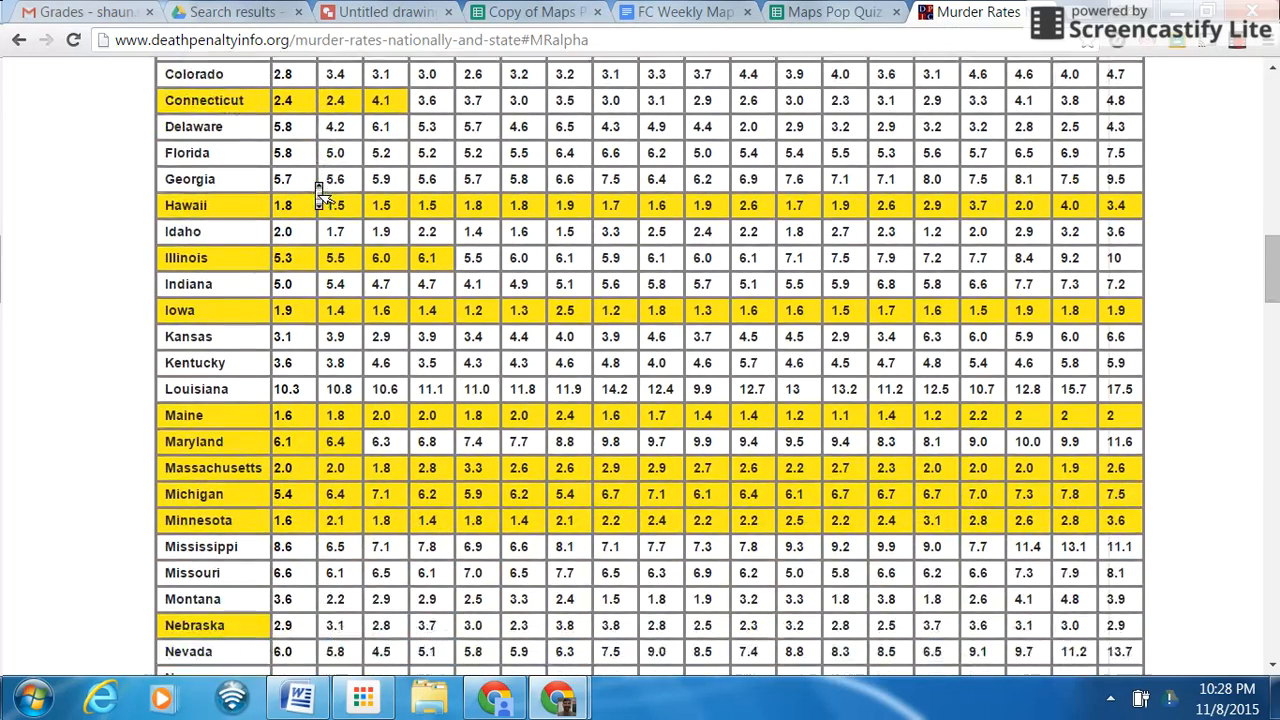
pyautogui.scroll(-4, 318, 190)
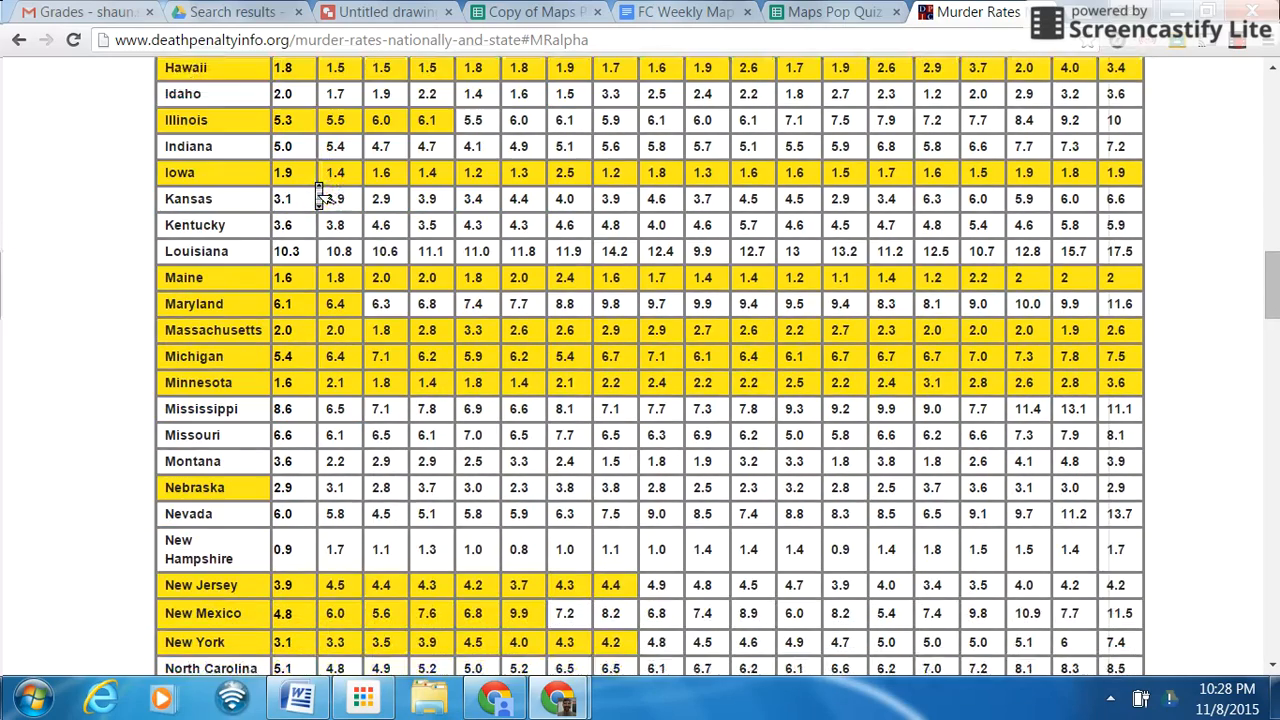
pyautogui.scroll(-9, 318, 190)
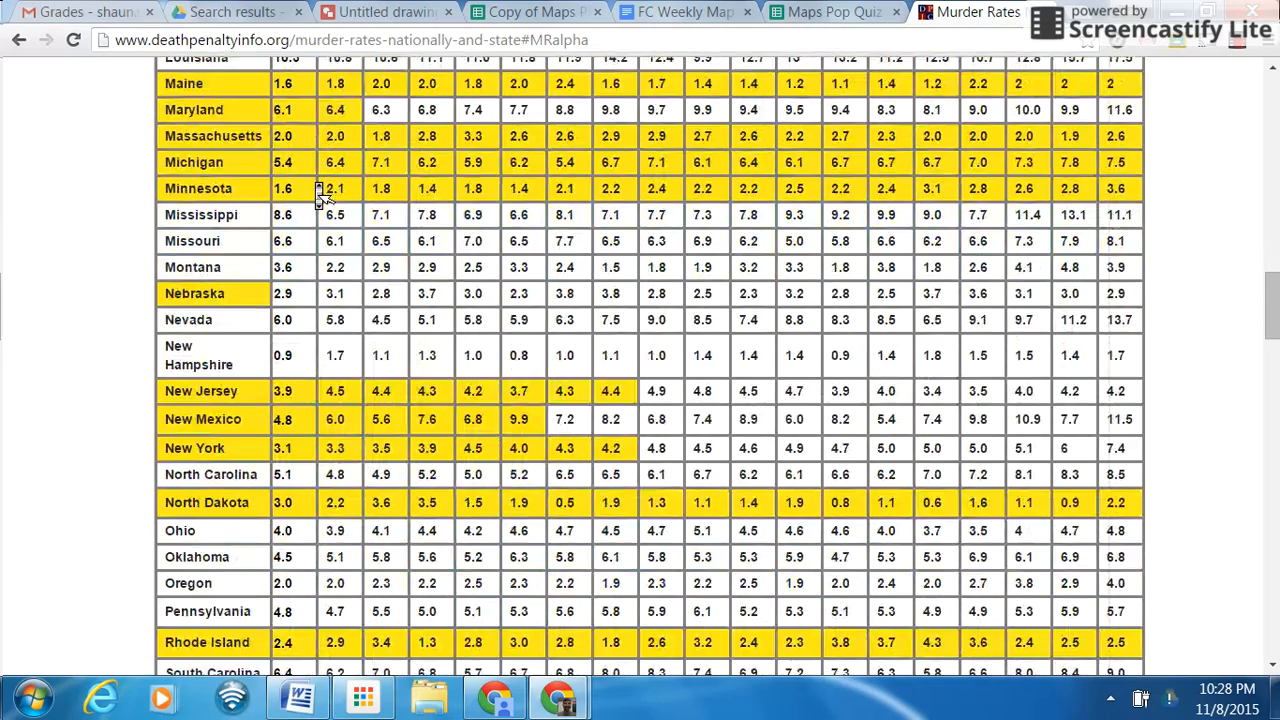
pyautogui.scroll(-9, 318, 190)
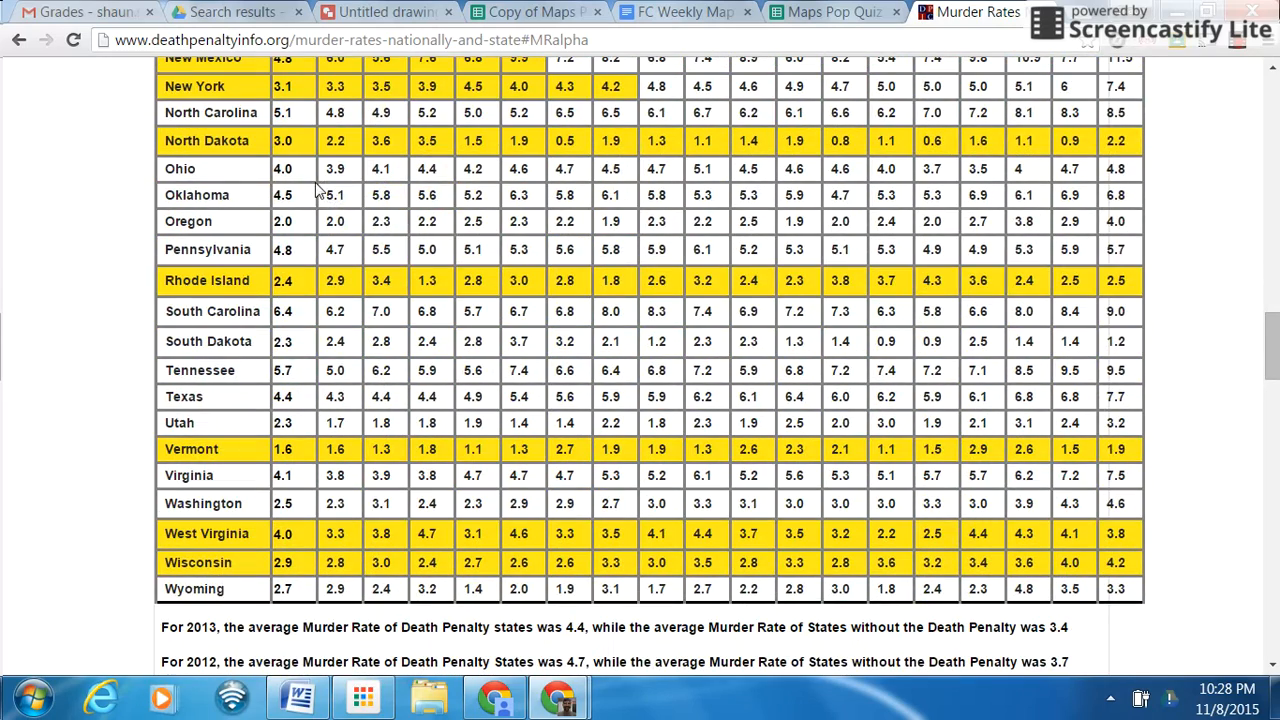
pyautogui.scroll(3, 318, 190)
pyautogui.scroll(3, 318, 190)
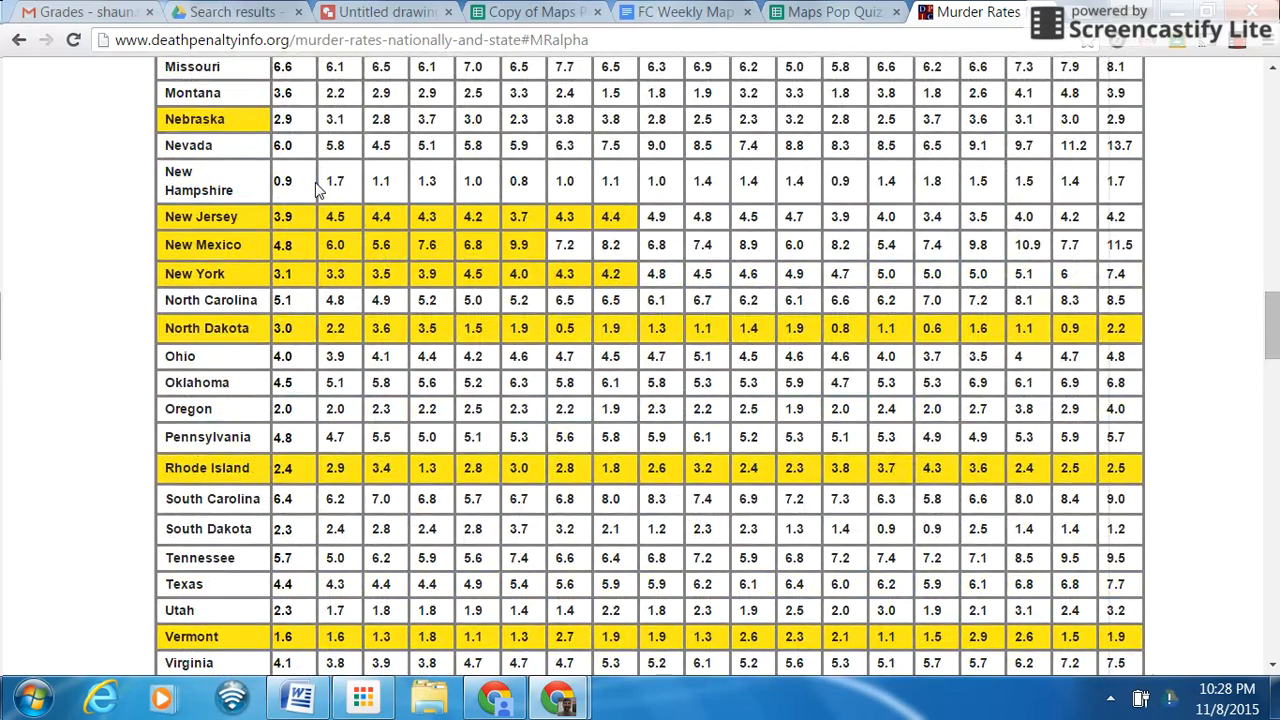
pyautogui.scroll(5, 318, 190)
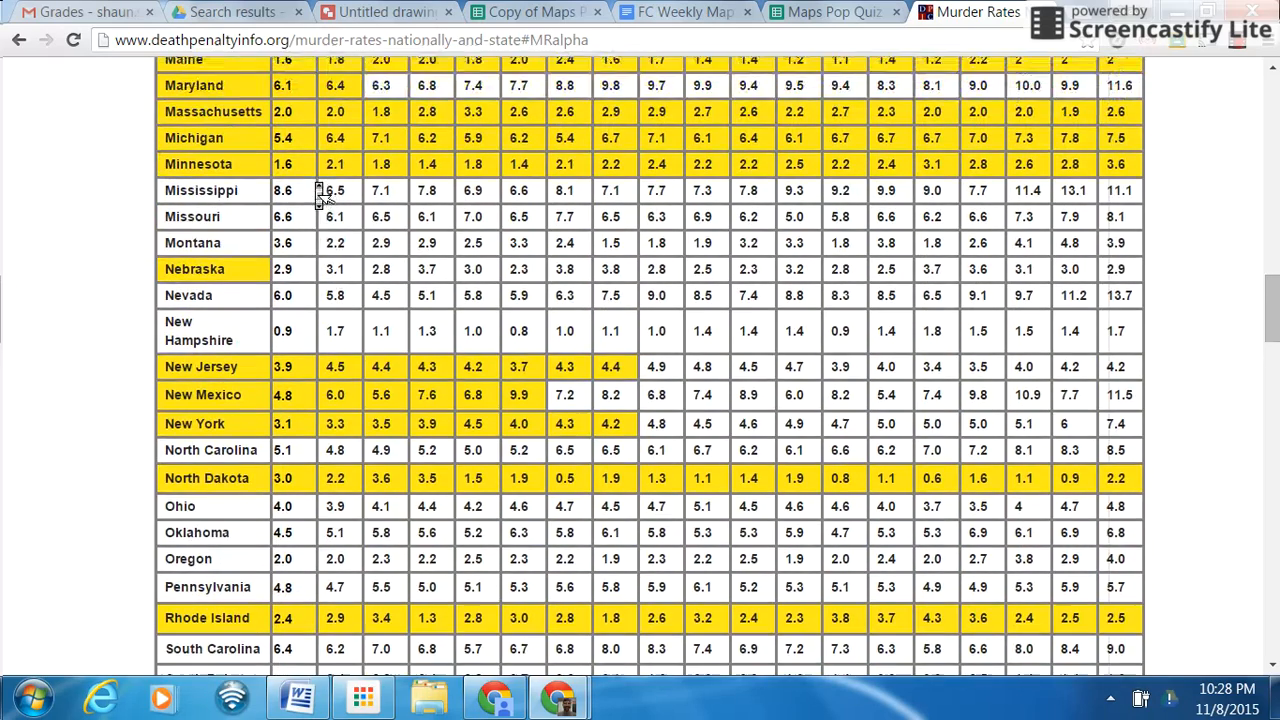
pyautogui.scroll(4, 318, 190)
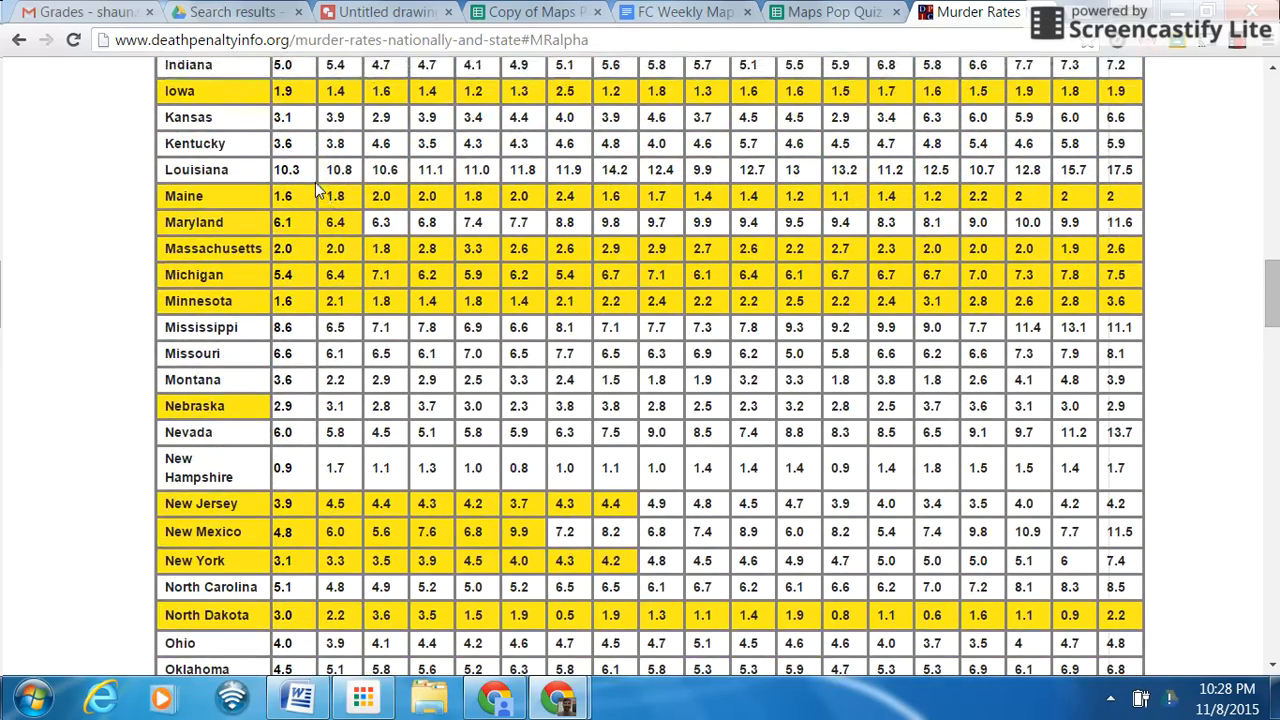
pyautogui.scroll(1, 318, 190)
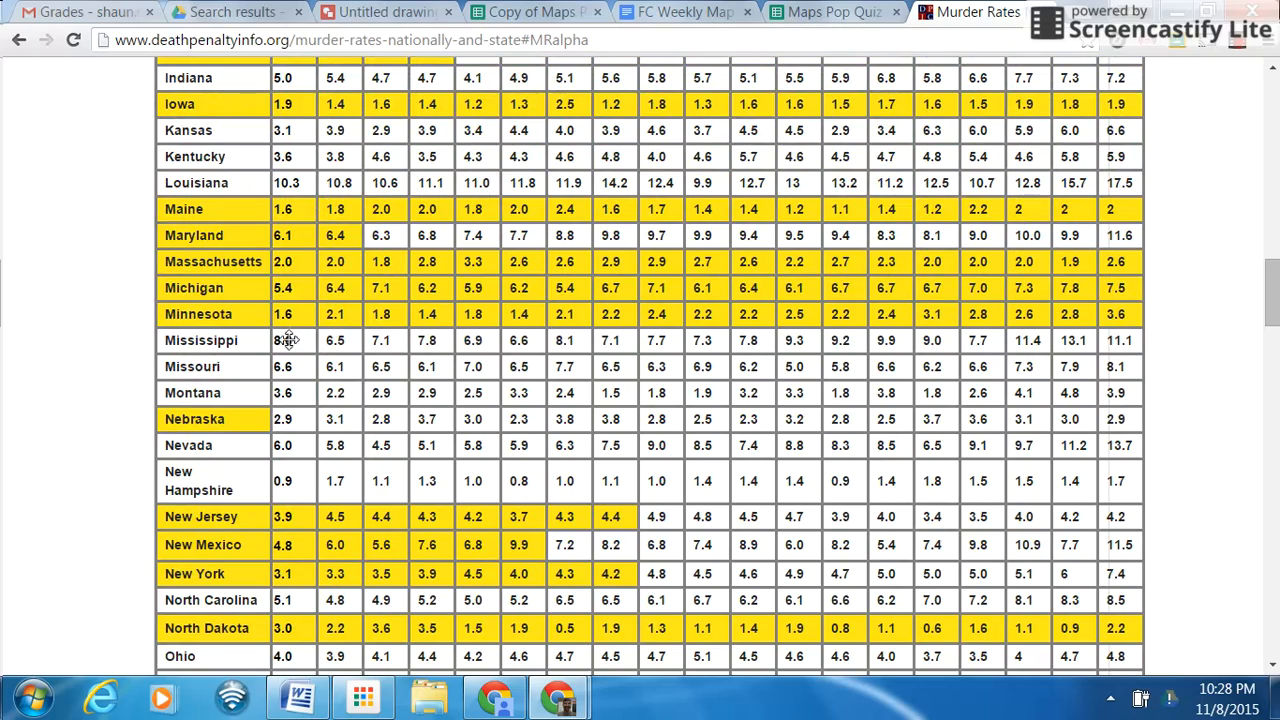
pyautogui.scroll(5, 288, 340)
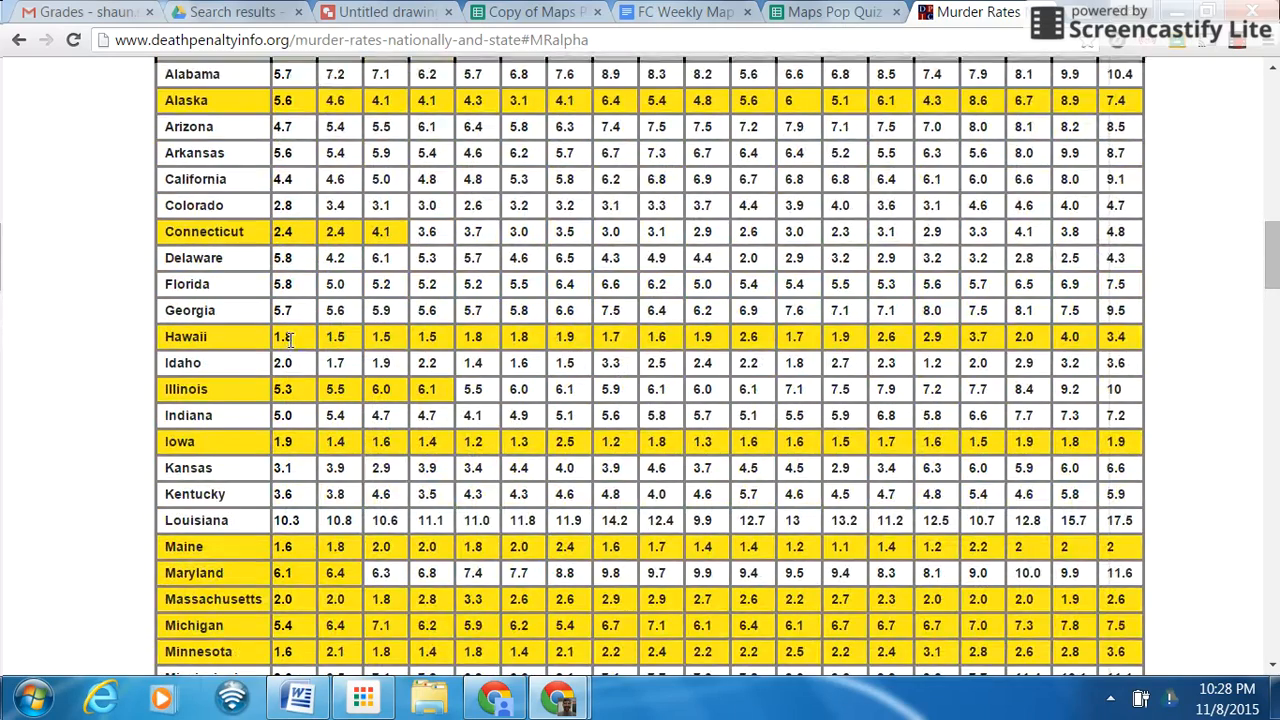
pyautogui.scroll(-1, 292, 352)
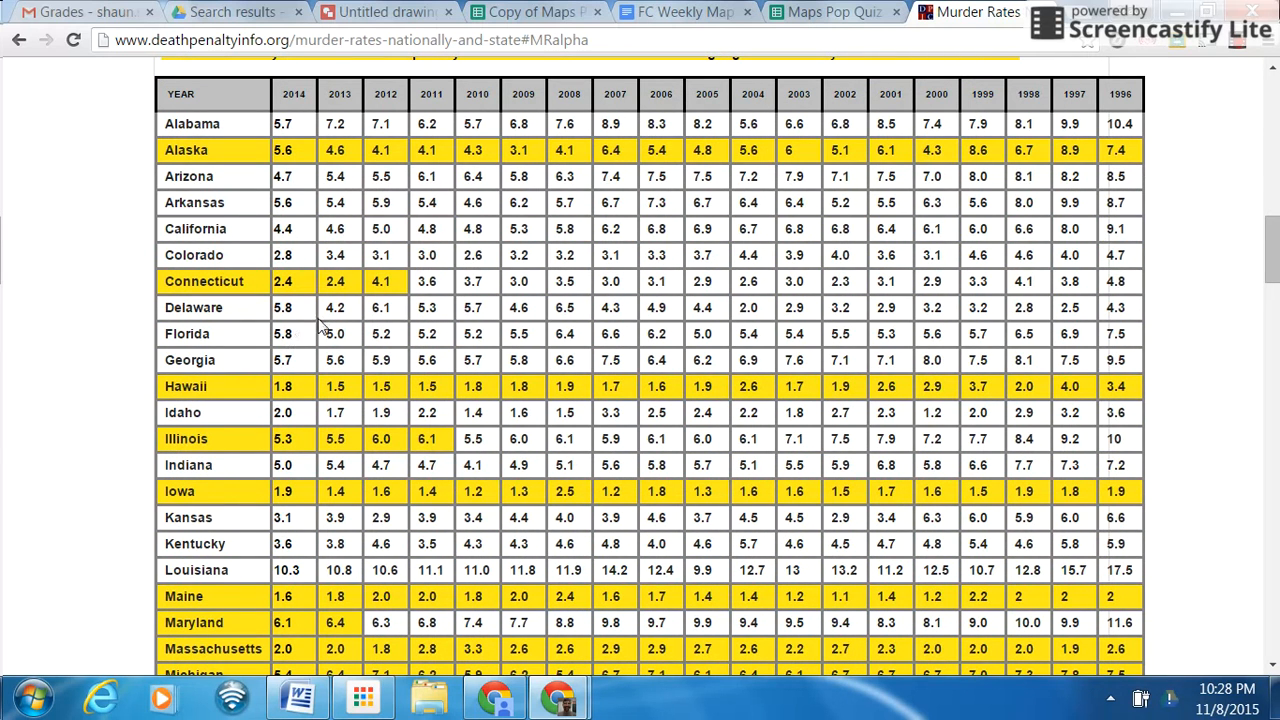
pyautogui.scroll(-1, 322, 328)
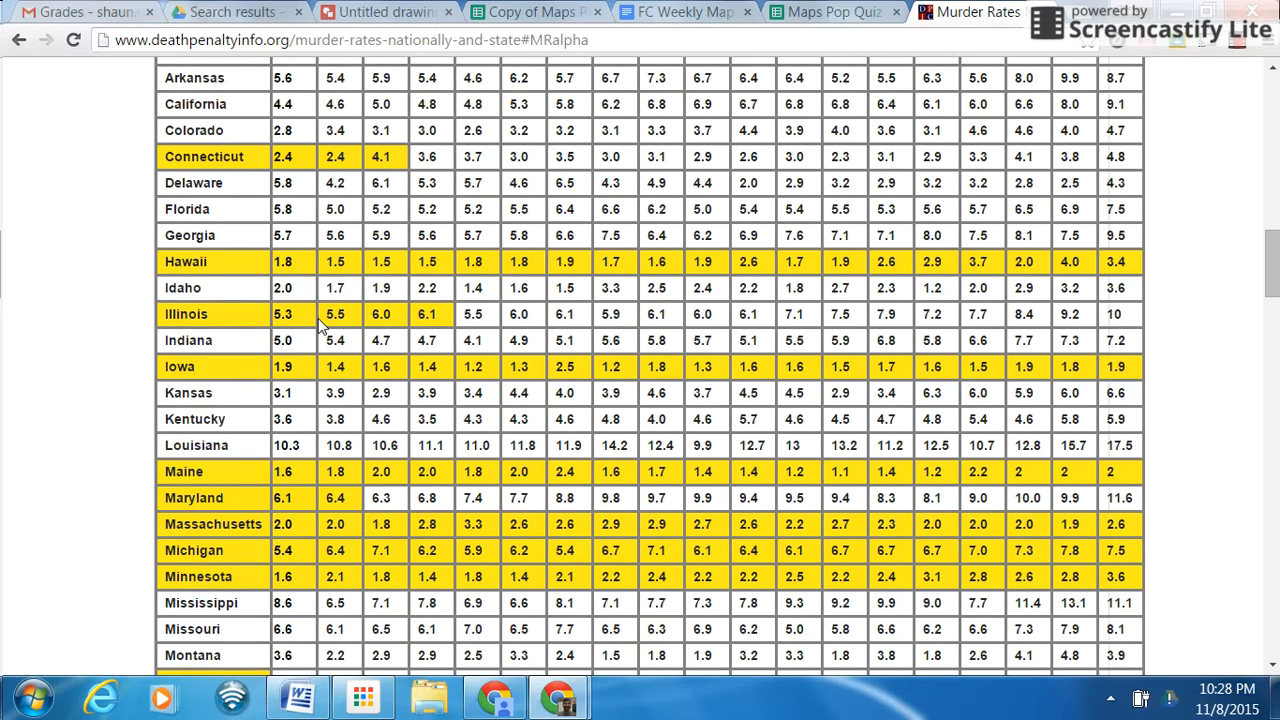
pyautogui.scroll(1, 322, 328)
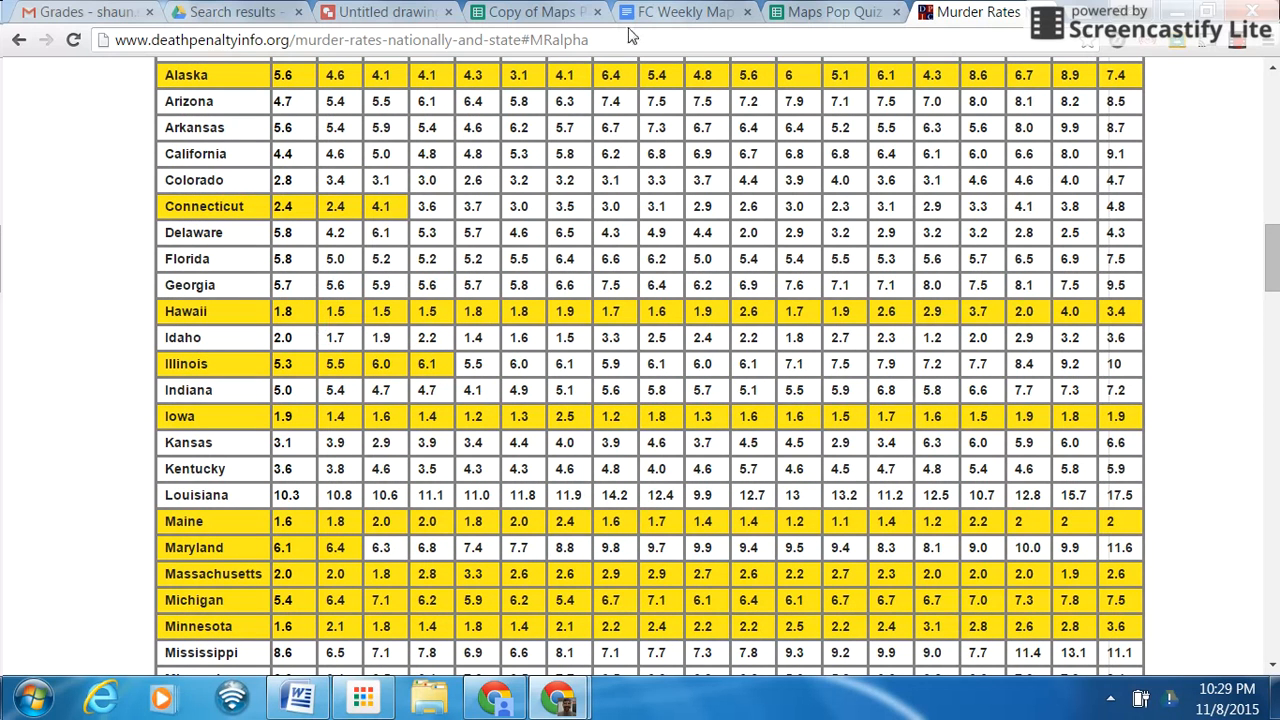
# In the untitled US map drawing, add a text box for a key below Alaska and give it a black border.
pyautogui.click(380, 12)
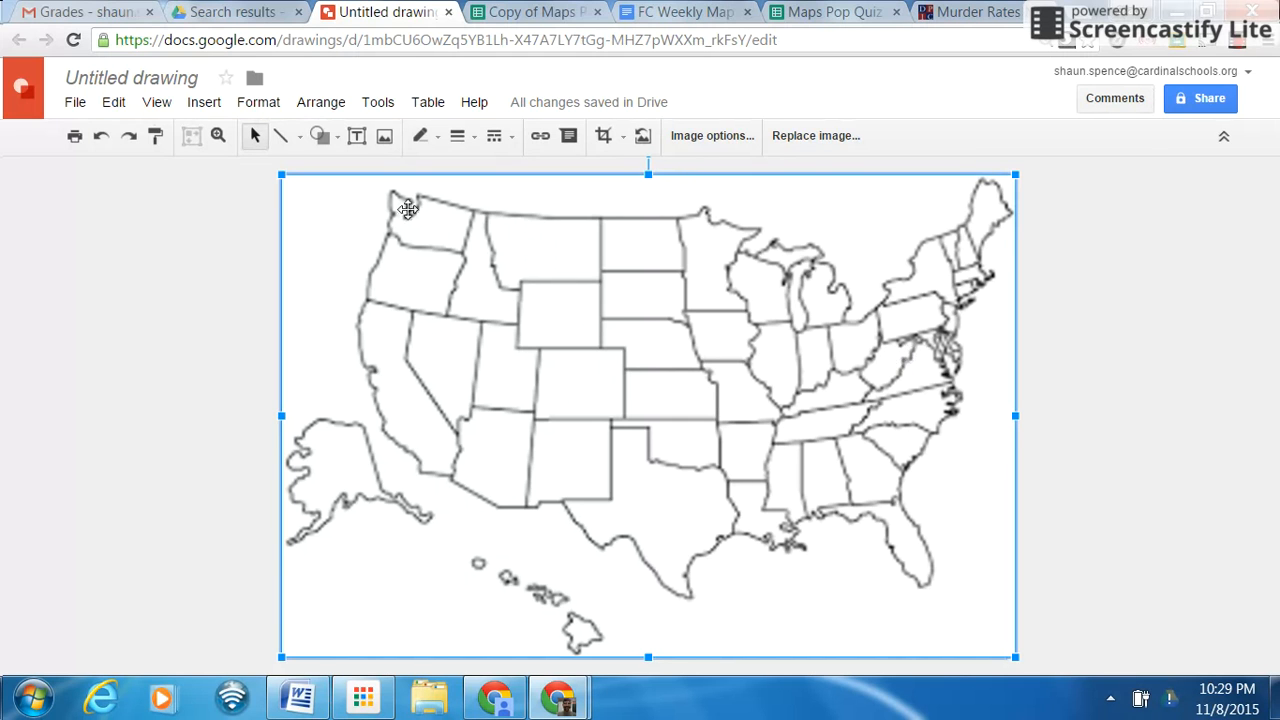
pyautogui.click(356, 137)
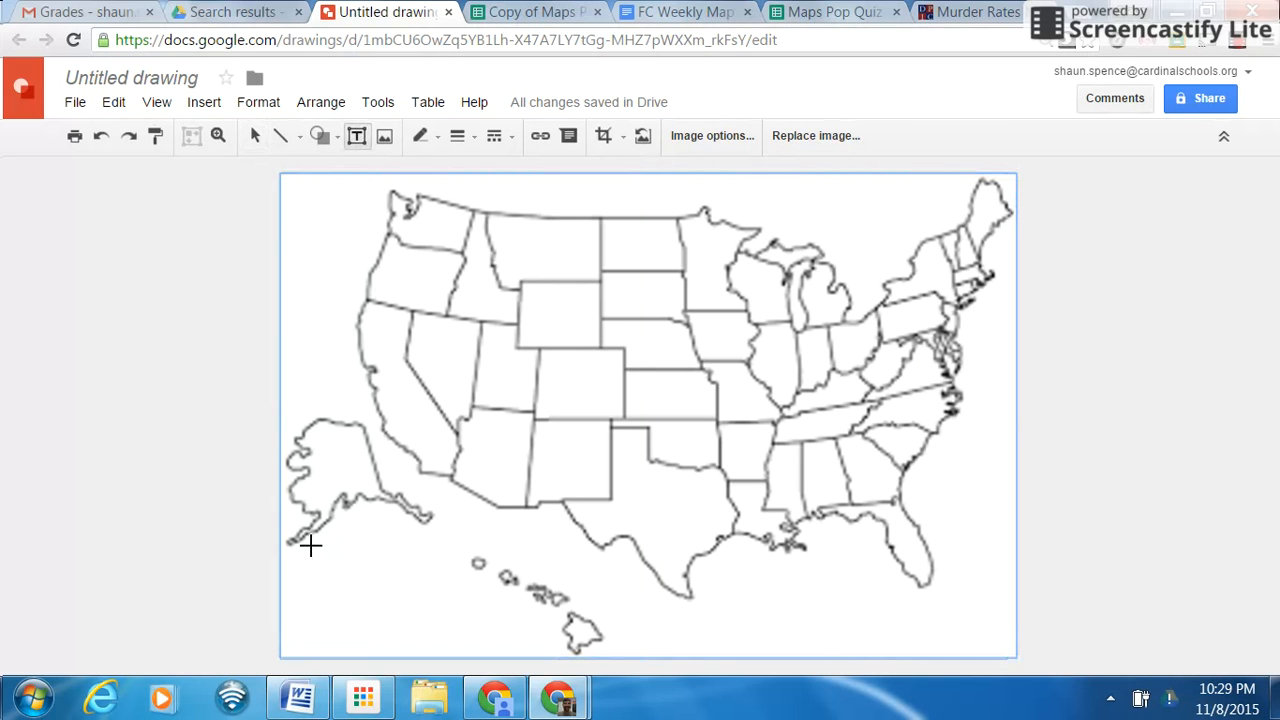
pyautogui.moveTo(314, 547); pyautogui.dragTo(443, 650)
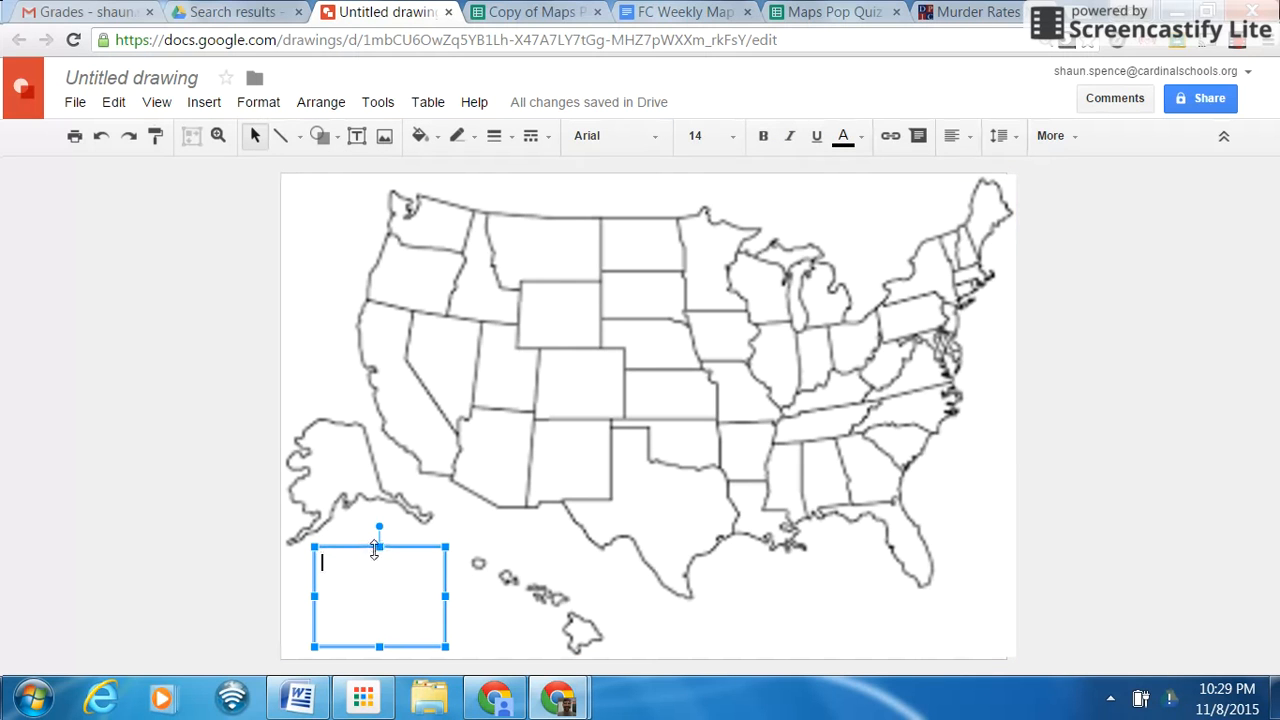
pyautogui.moveTo(379, 547); pyautogui.dragTo(376, 536)
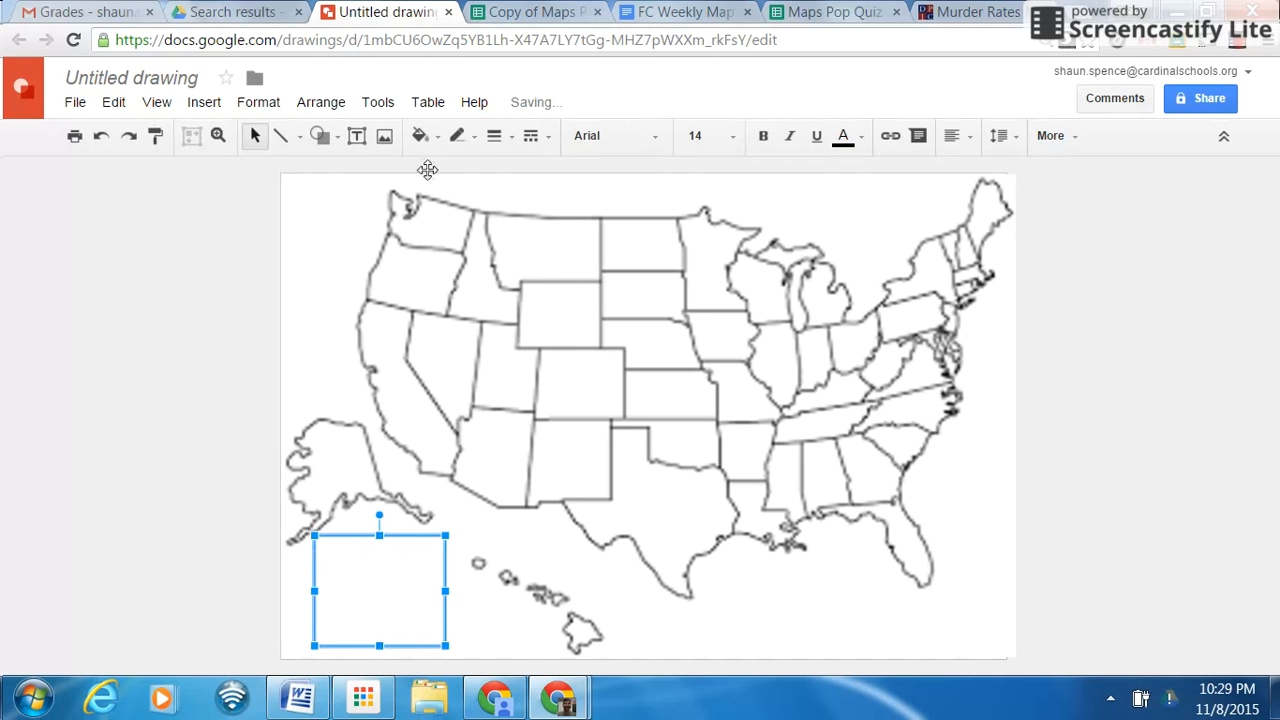
pyautogui.click(466, 144)
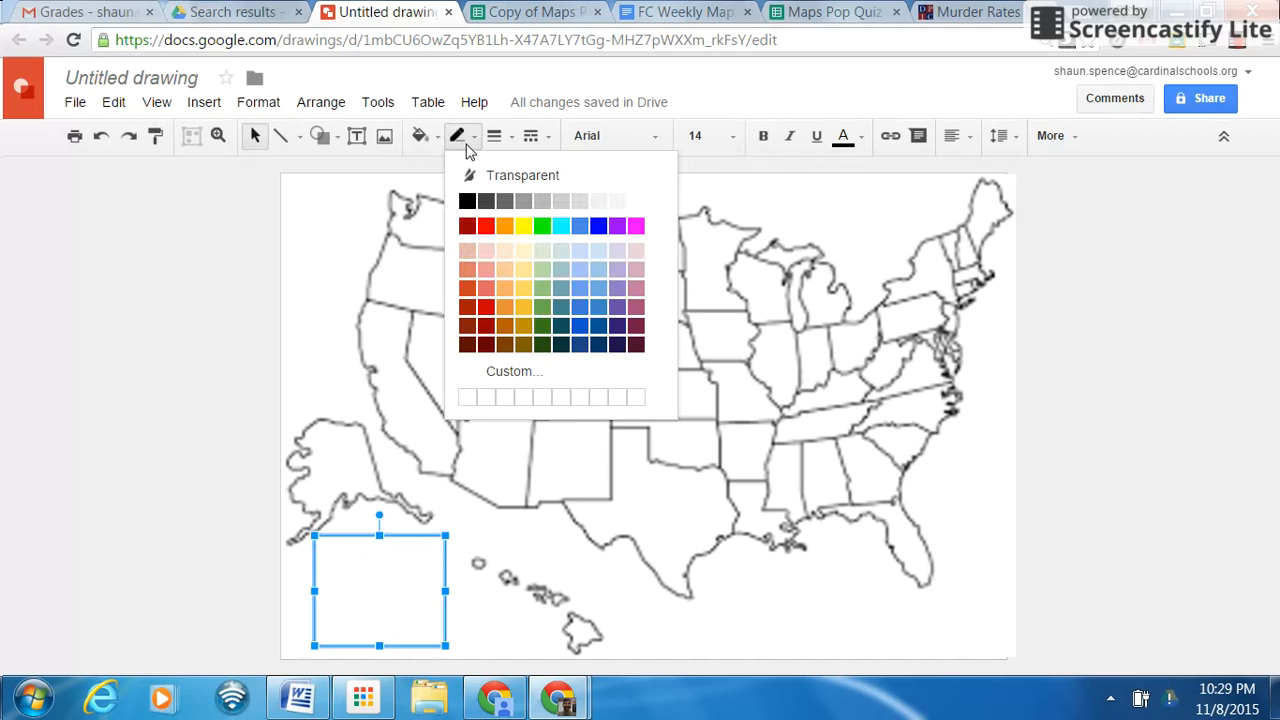
pyautogui.click(465, 199)
# Enter the ranges 0-2, 2-4, 4-6, 6-8 and 8+ on separate lines in the text box below Alaska.
pyautogui.click(335, 553)
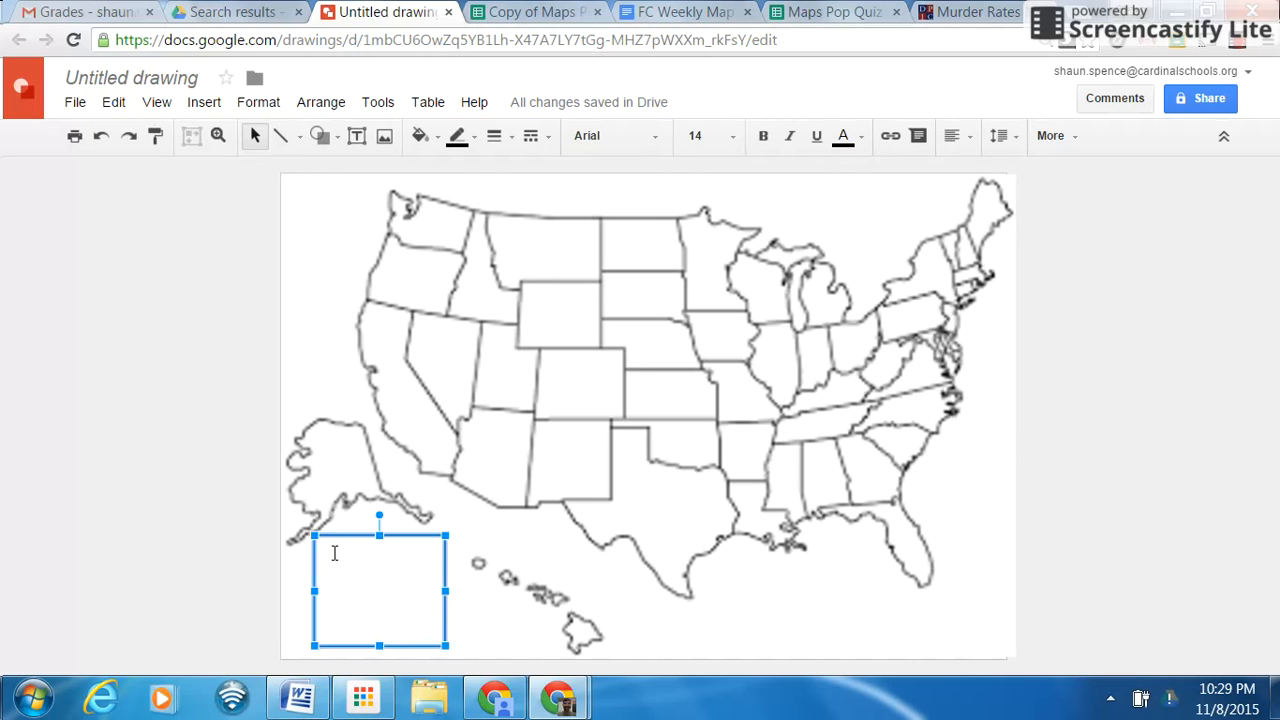
pyautogui.write('0')
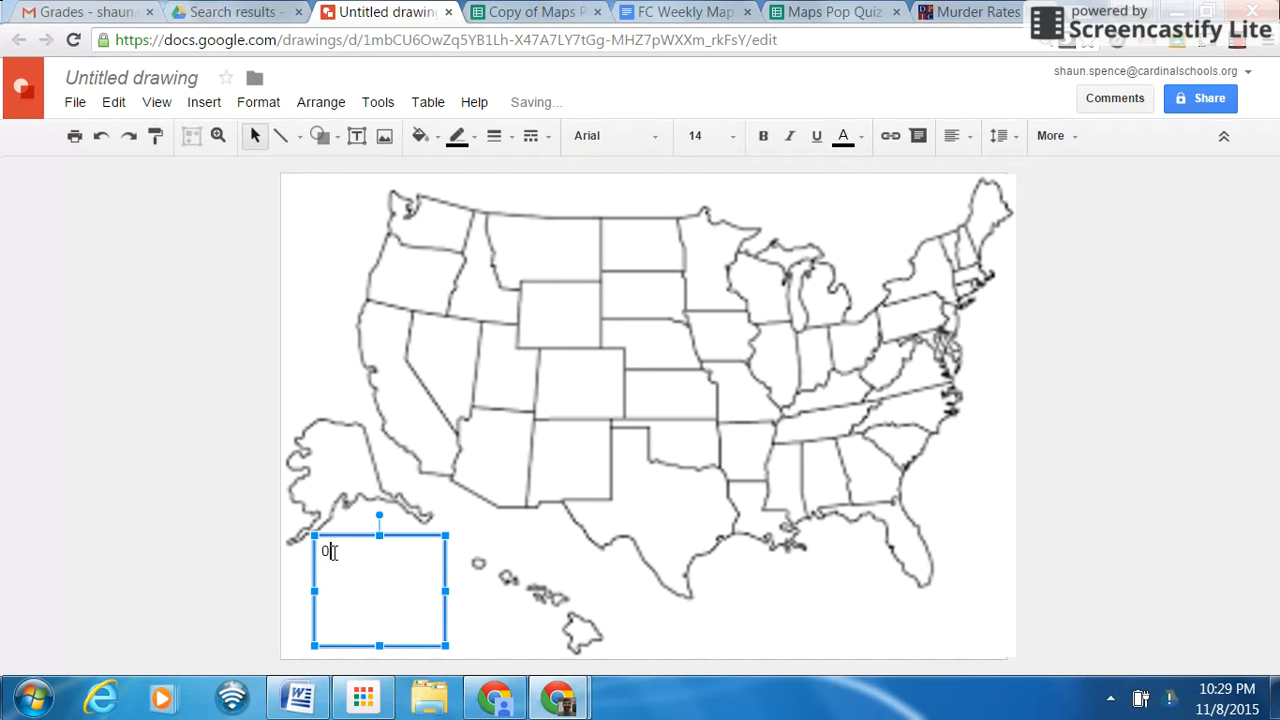
pyautogui.write('-2')
pyautogui.press('Return')
pyautogui.write('2-4 4-6')
pyautogui.press('Return')
pyautogui.write('6-8 ')
pyautogui.write('8+')
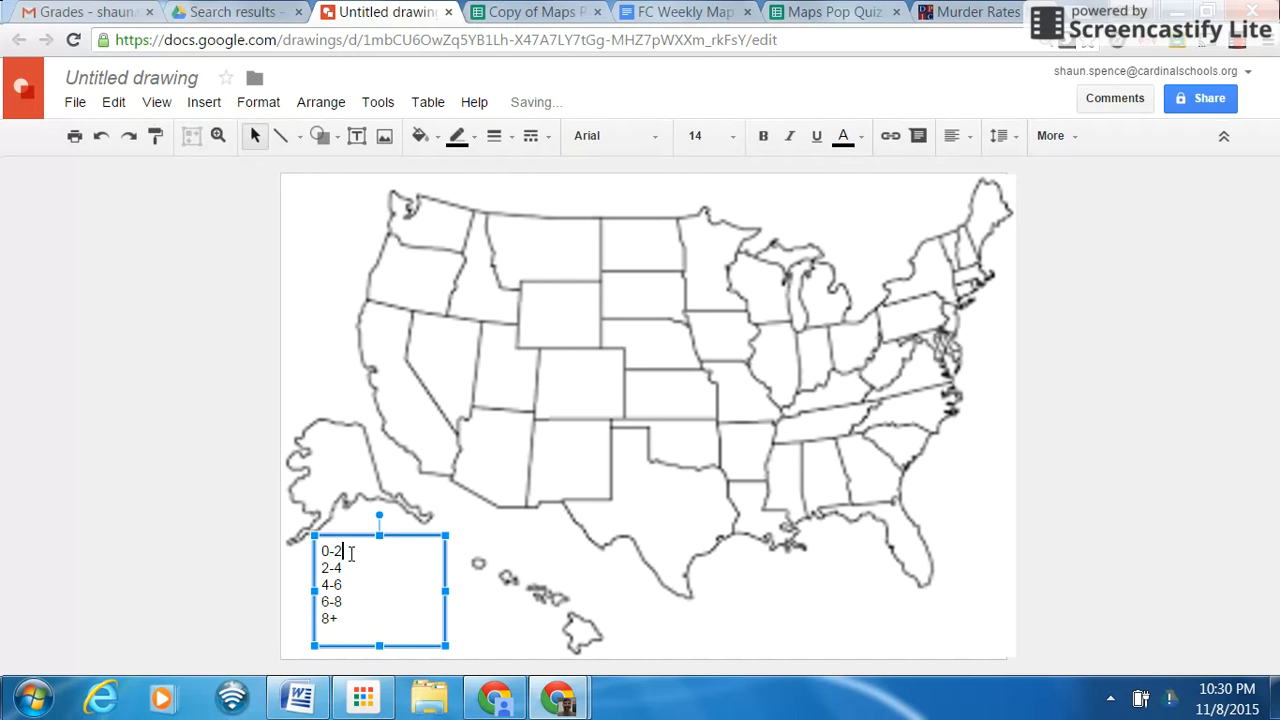
# Draw a small rectangle inside the key, just after the 0-2 range.
pyautogui.click(350, 553)
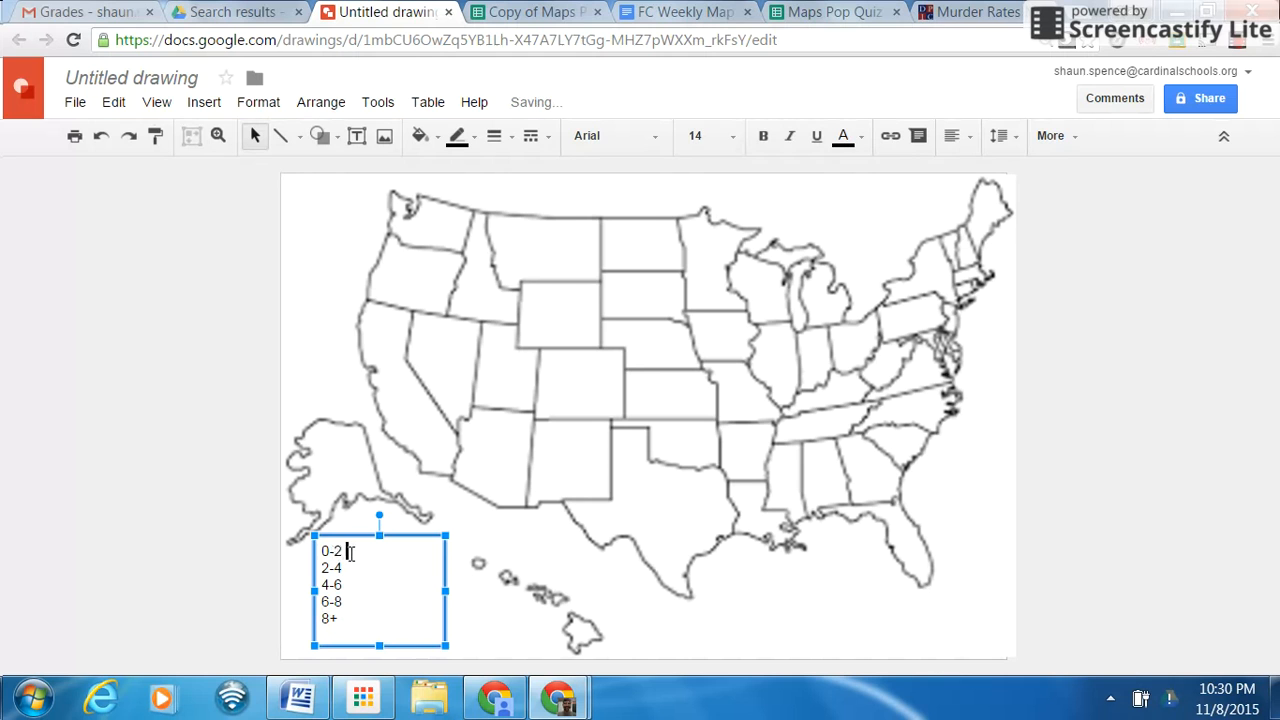
pyautogui.click(470, 143)
pyautogui.click(470, 143)
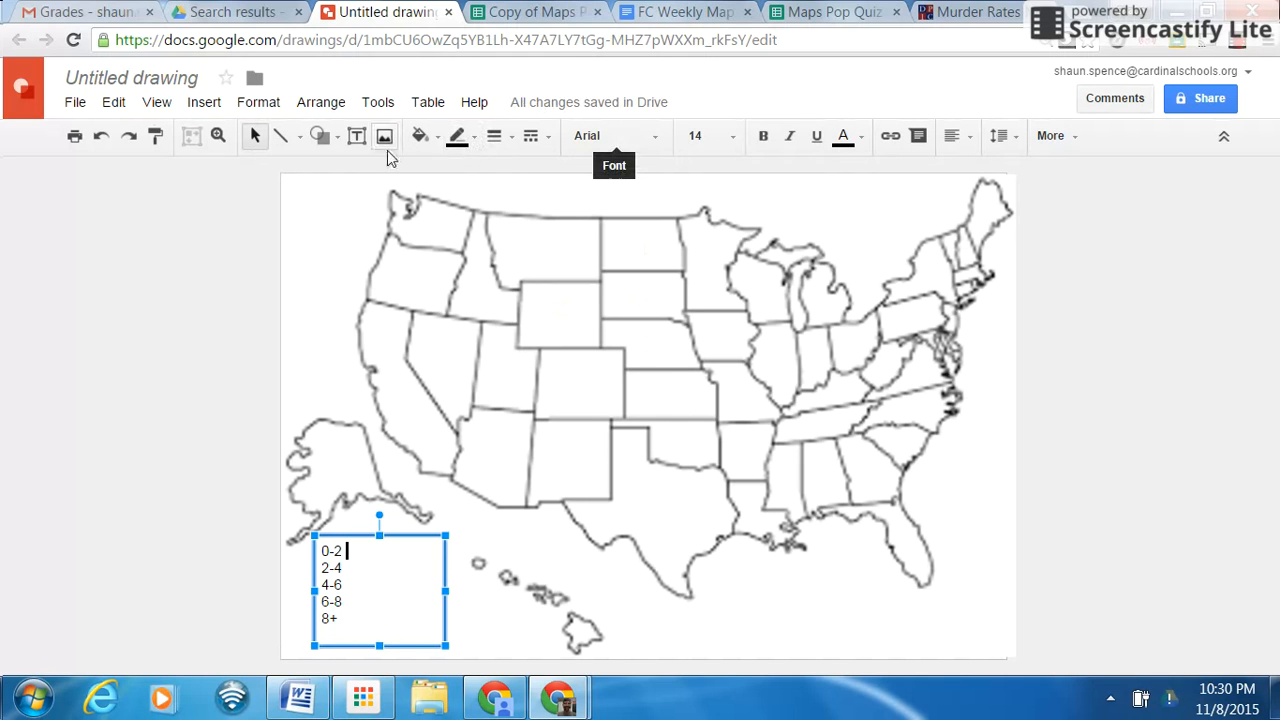
pyautogui.click(204, 104)
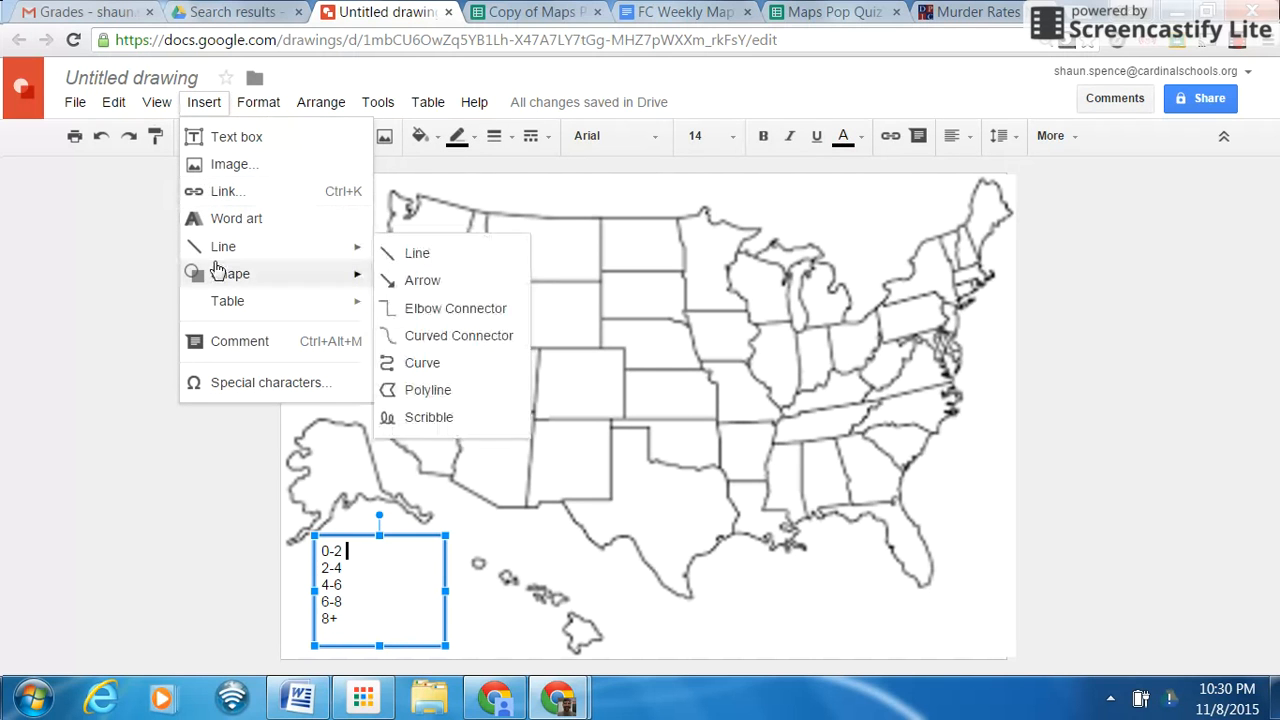
pyautogui.moveTo(214, 273)
pyautogui.moveTo(400, 282)
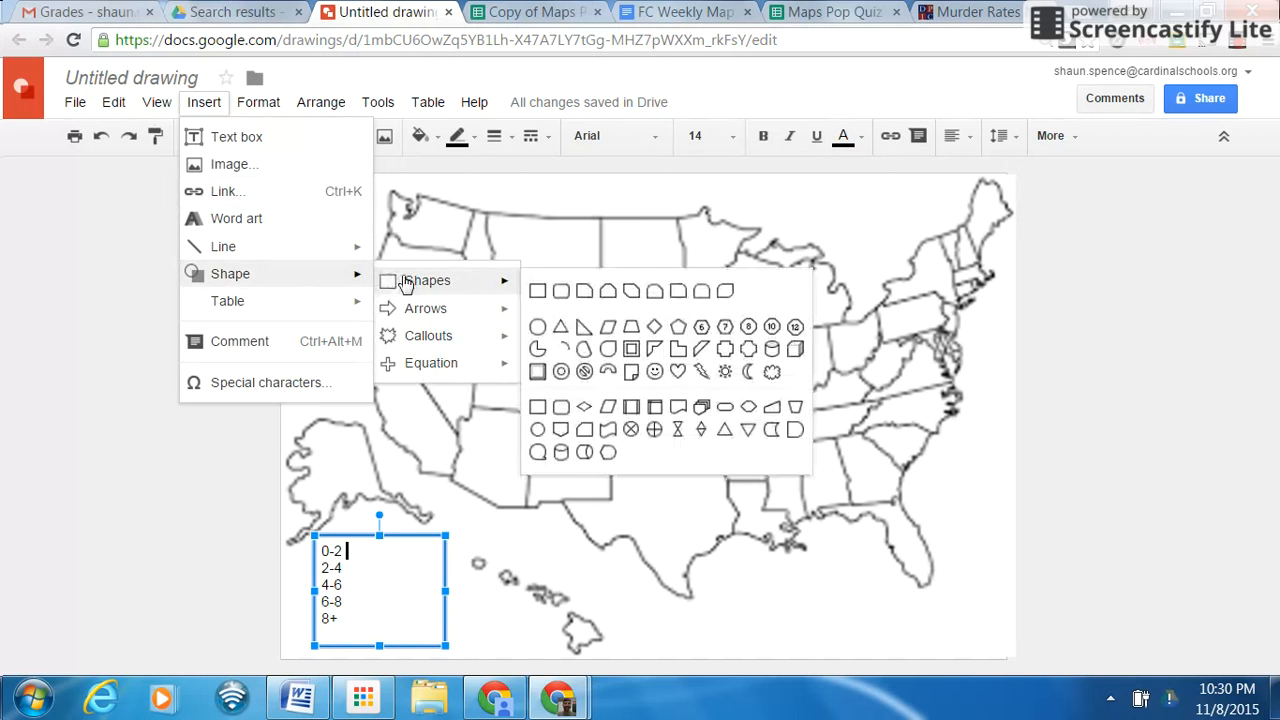
pyautogui.click(545, 290)
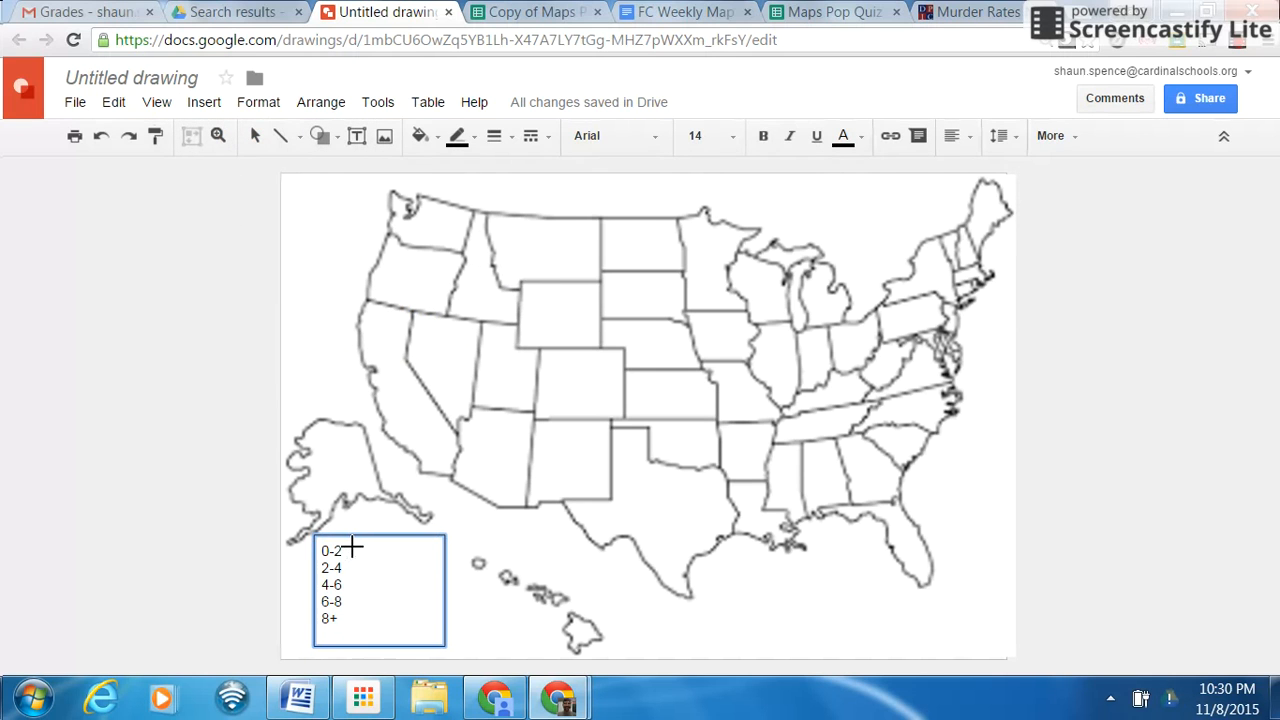
pyautogui.moveTo(353, 546); pyautogui.dragTo(375, 566)
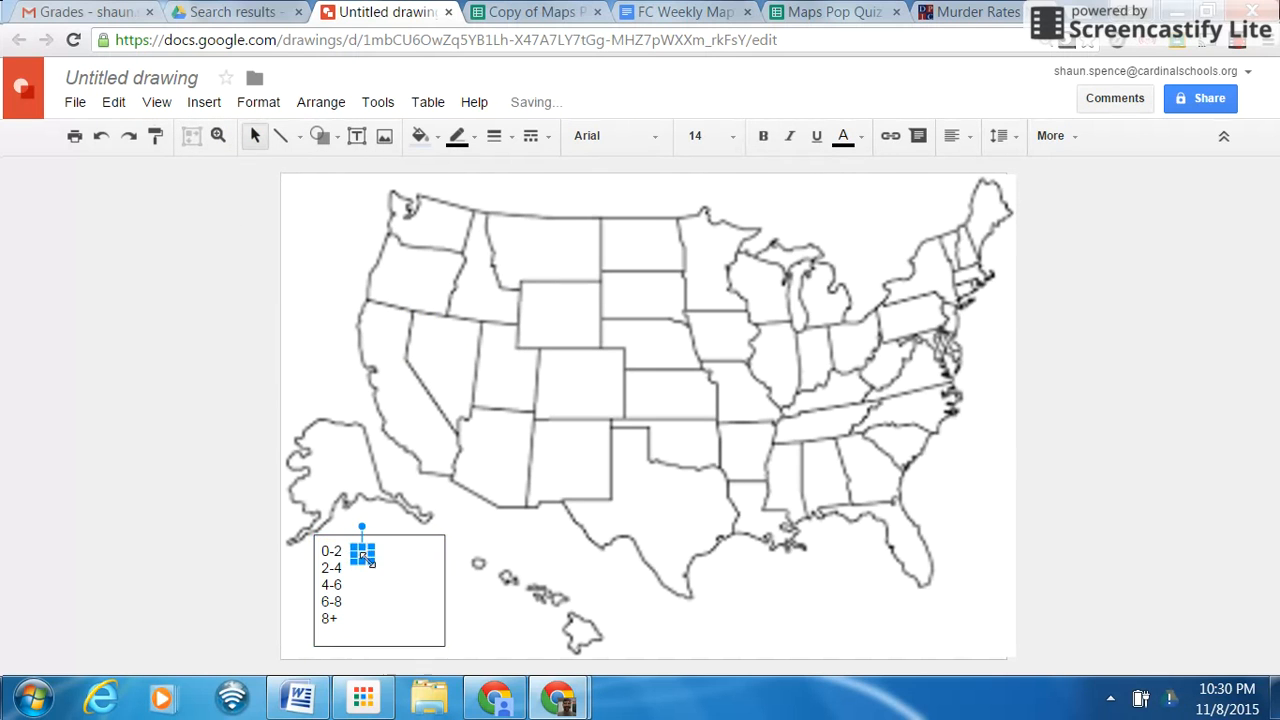
# Fill the key's small rectangle with yellow and shift it farther right along the 0-2 line.
pyautogui.click(421, 135)
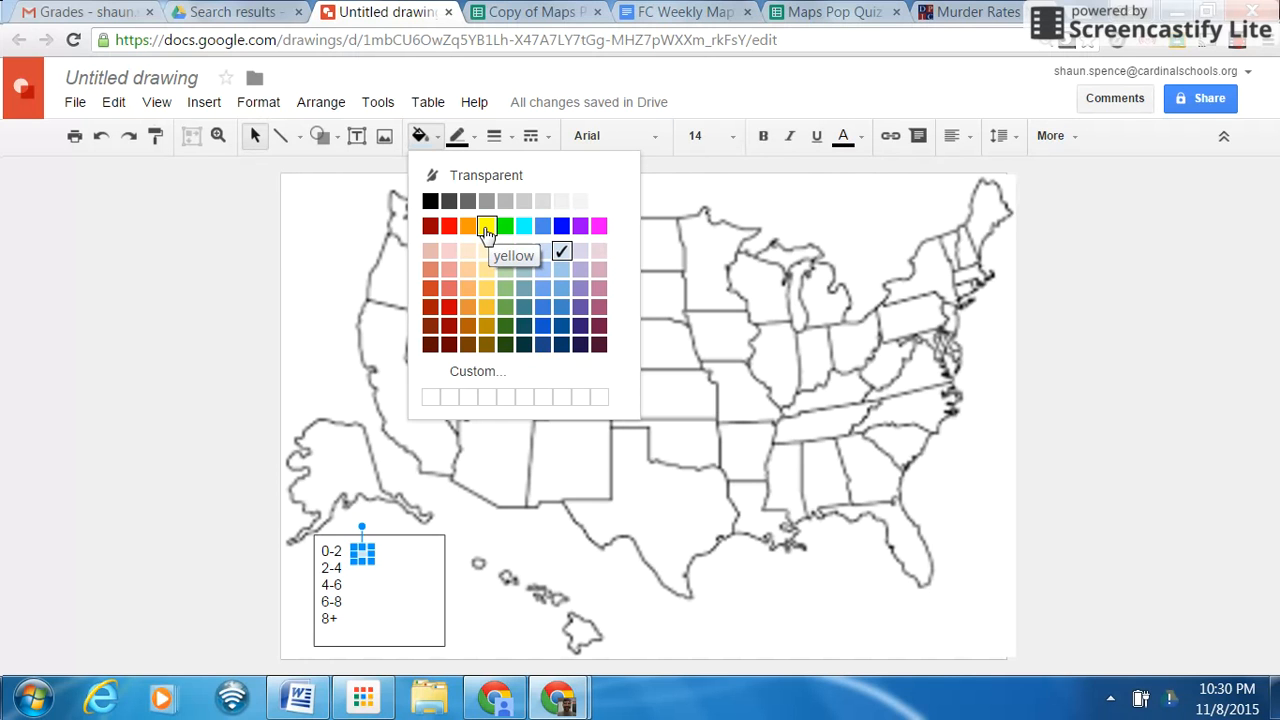
pyautogui.click(486, 228)
pyautogui.click(388, 561)
pyautogui.click(362, 553)
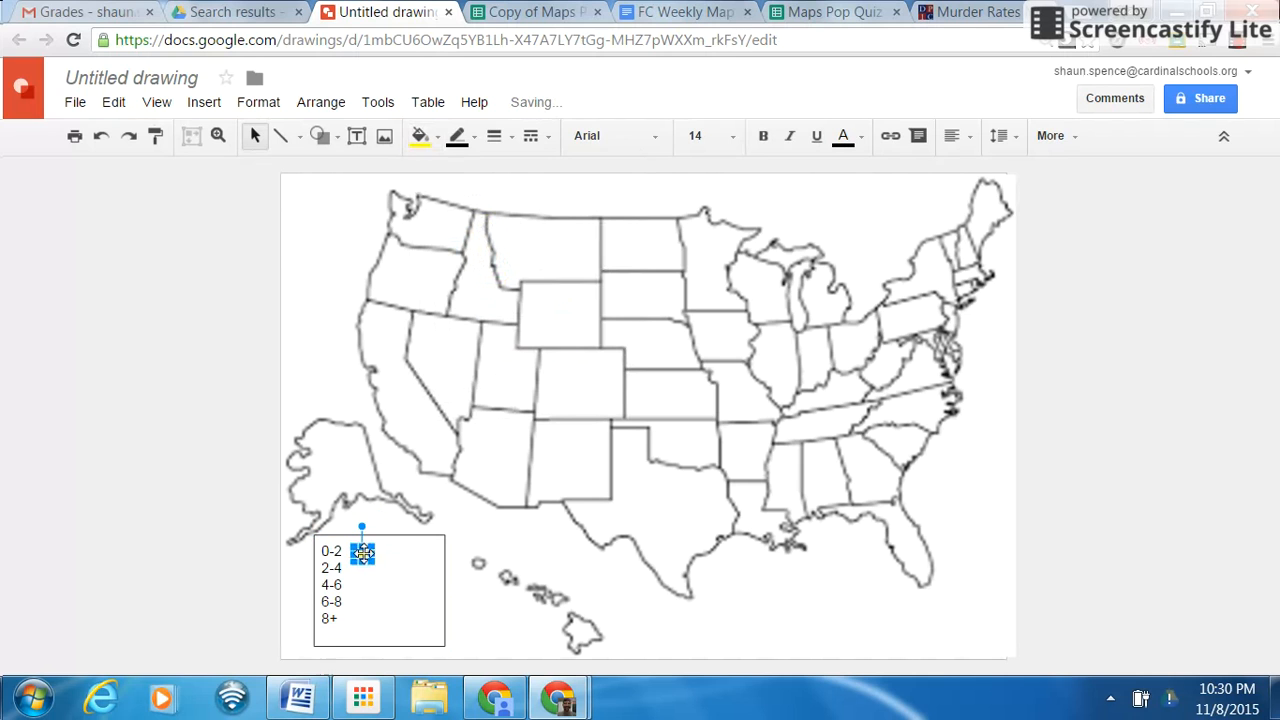
pyautogui.moveTo(363, 553); pyautogui.dragTo(361, 548)
pyautogui.click(383, 554)
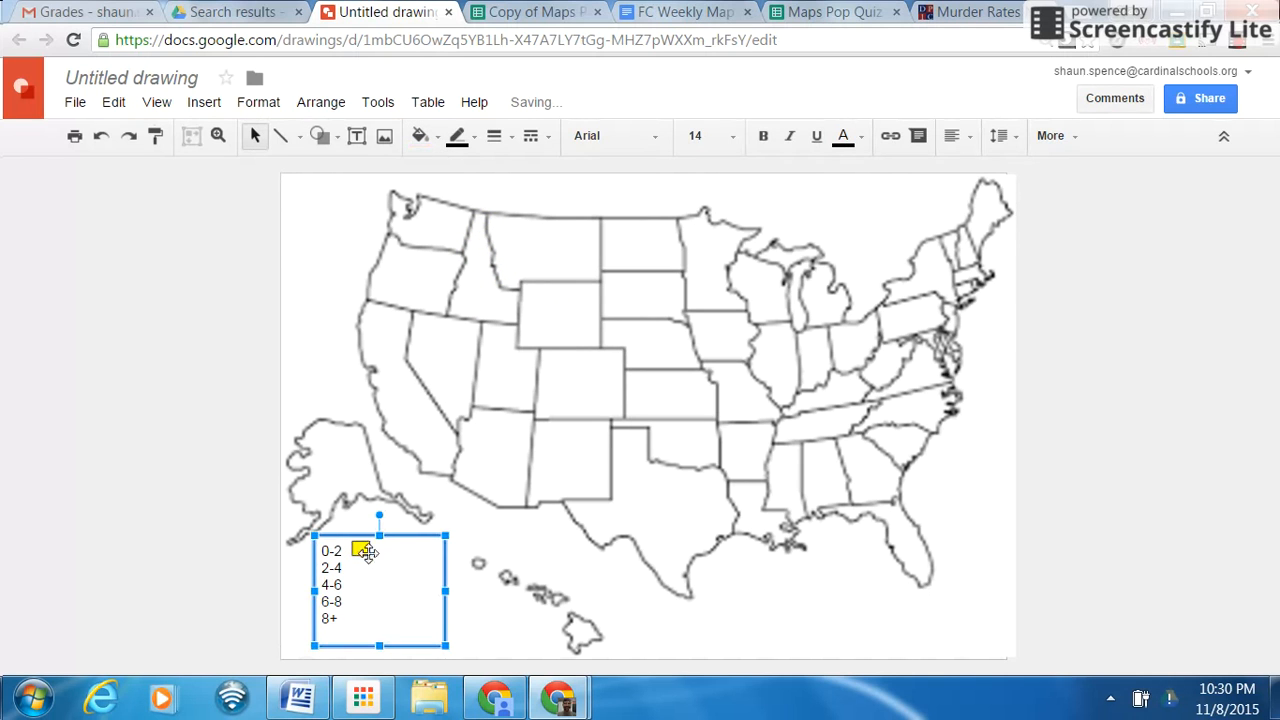
pyautogui.click(367, 553)
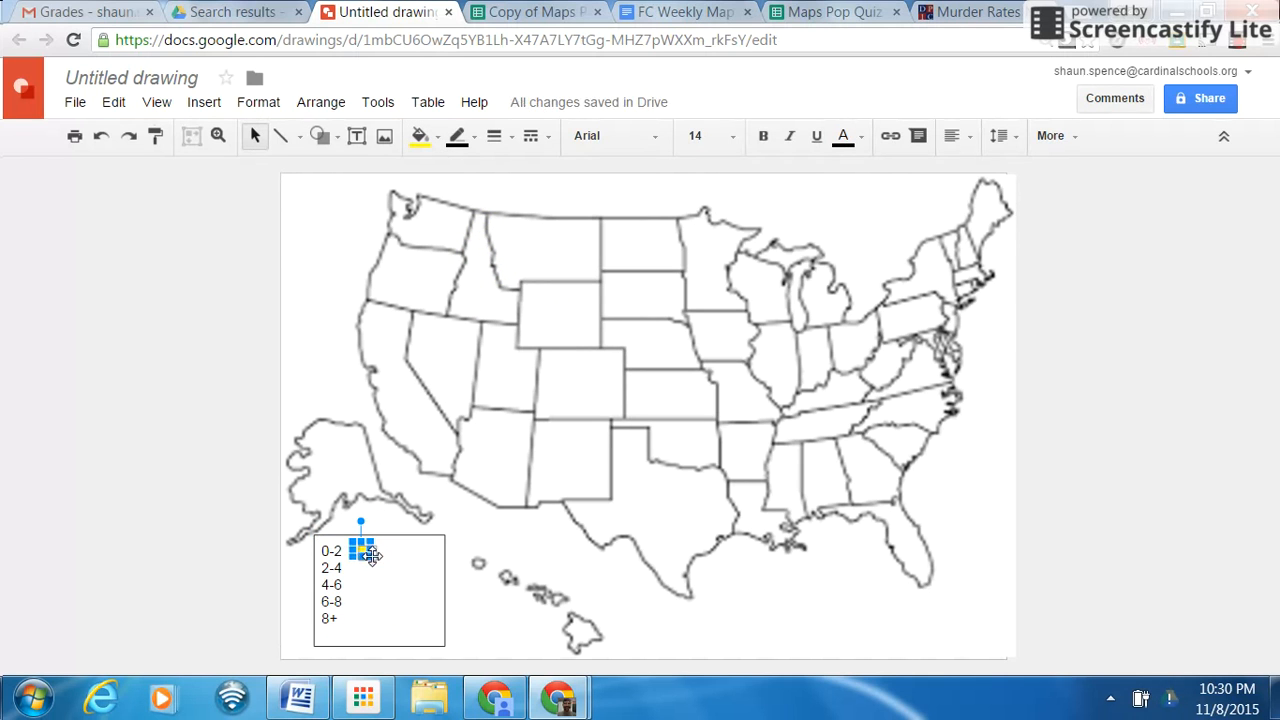
pyautogui.moveTo(371, 555); pyautogui.dragTo(400, 555)
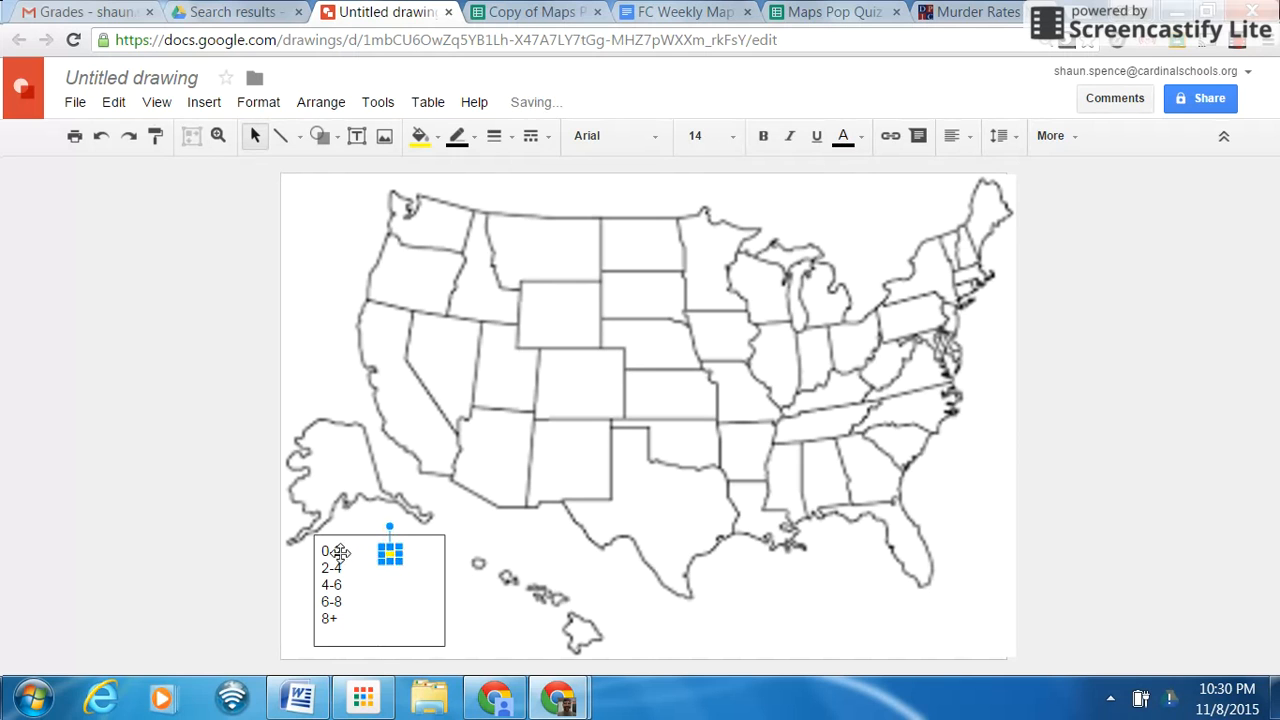
# Extend the key's first line to "0-2 murders per 100,000" and widen the text box so it fits on one line.
pyautogui.click(340, 552)
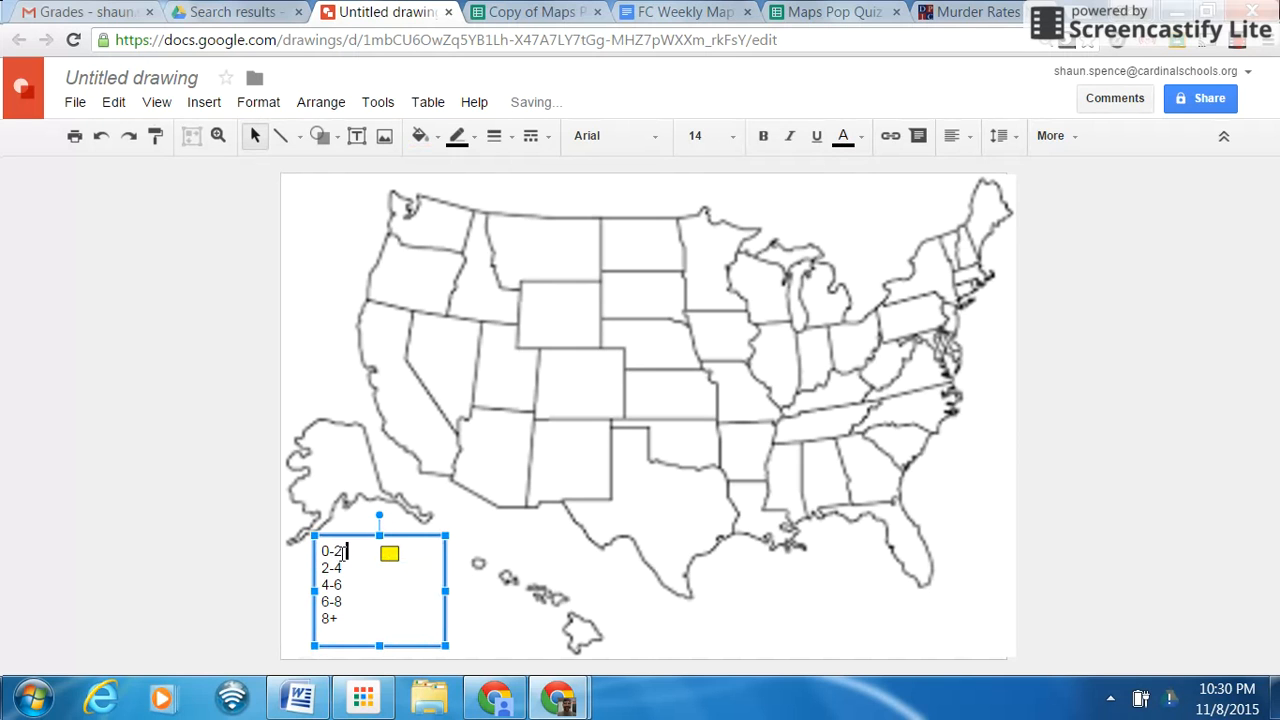
pyautogui.write('murd')
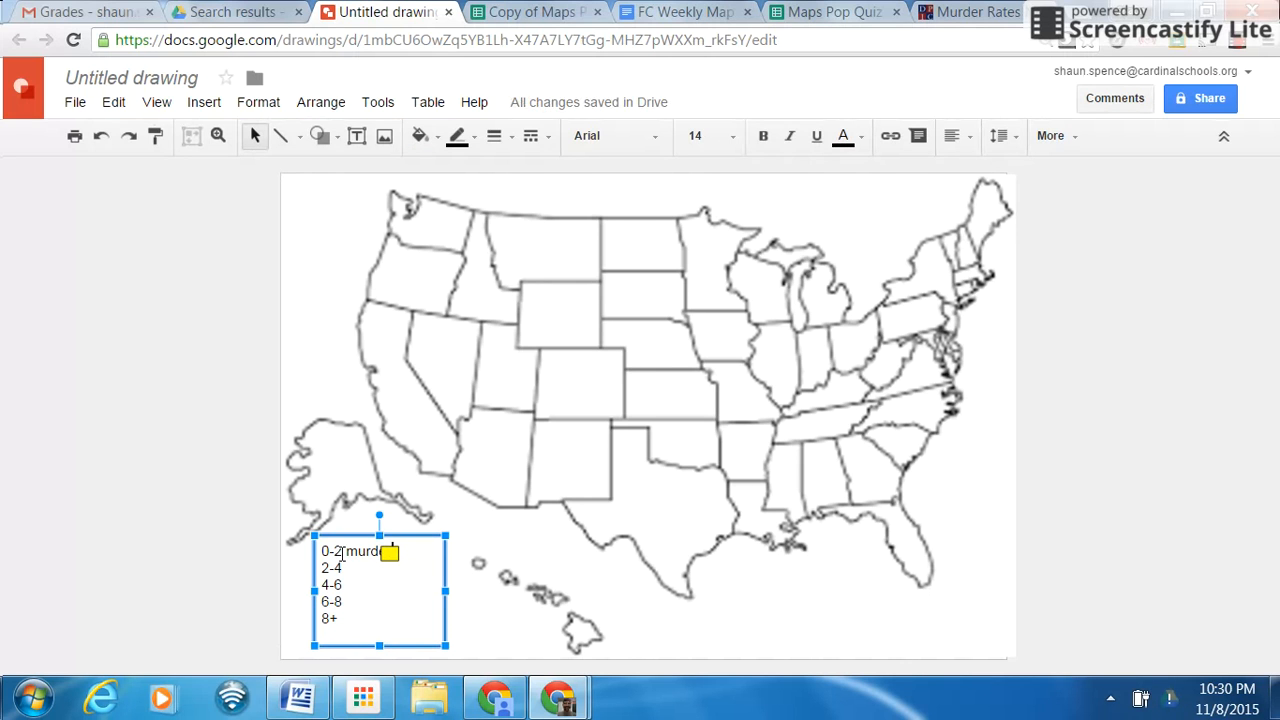
pyautogui.moveTo(442, 591); pyautogui.dragTo(464, 591)
pyautogui.doubleClick(359, 552)
pyautogui.write('m')
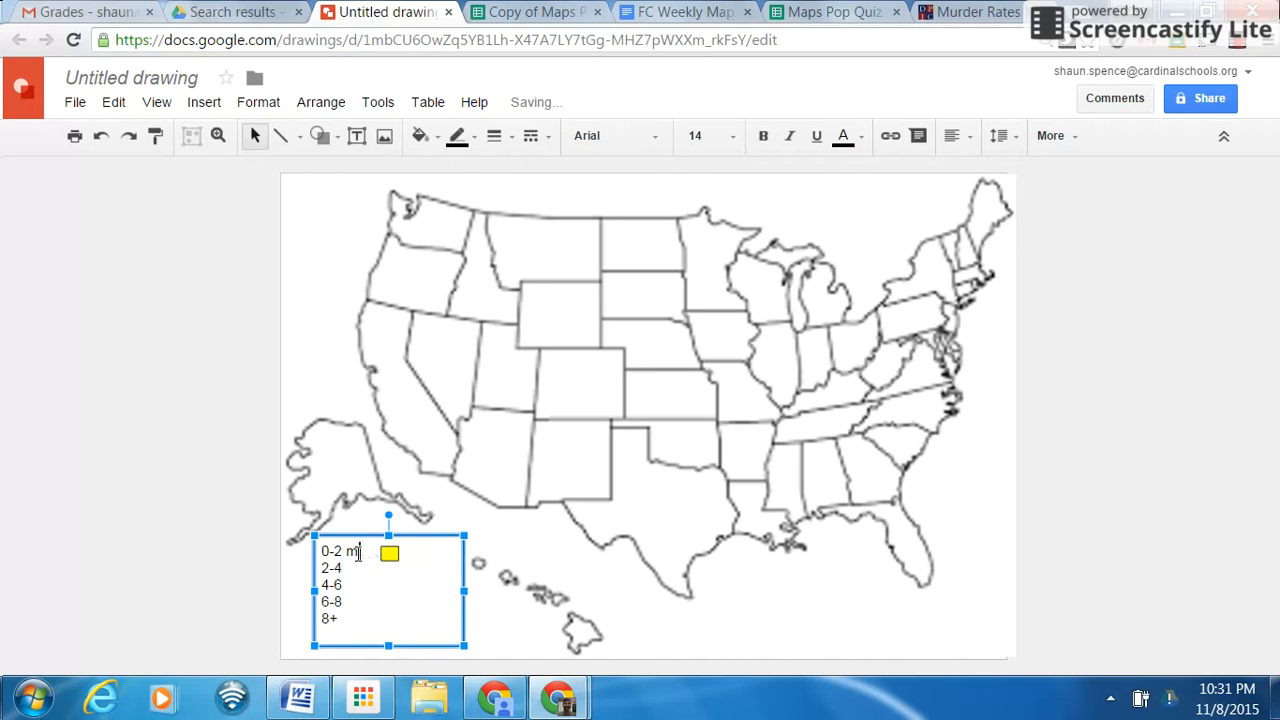
pyautogui.write('urders per 100,000')
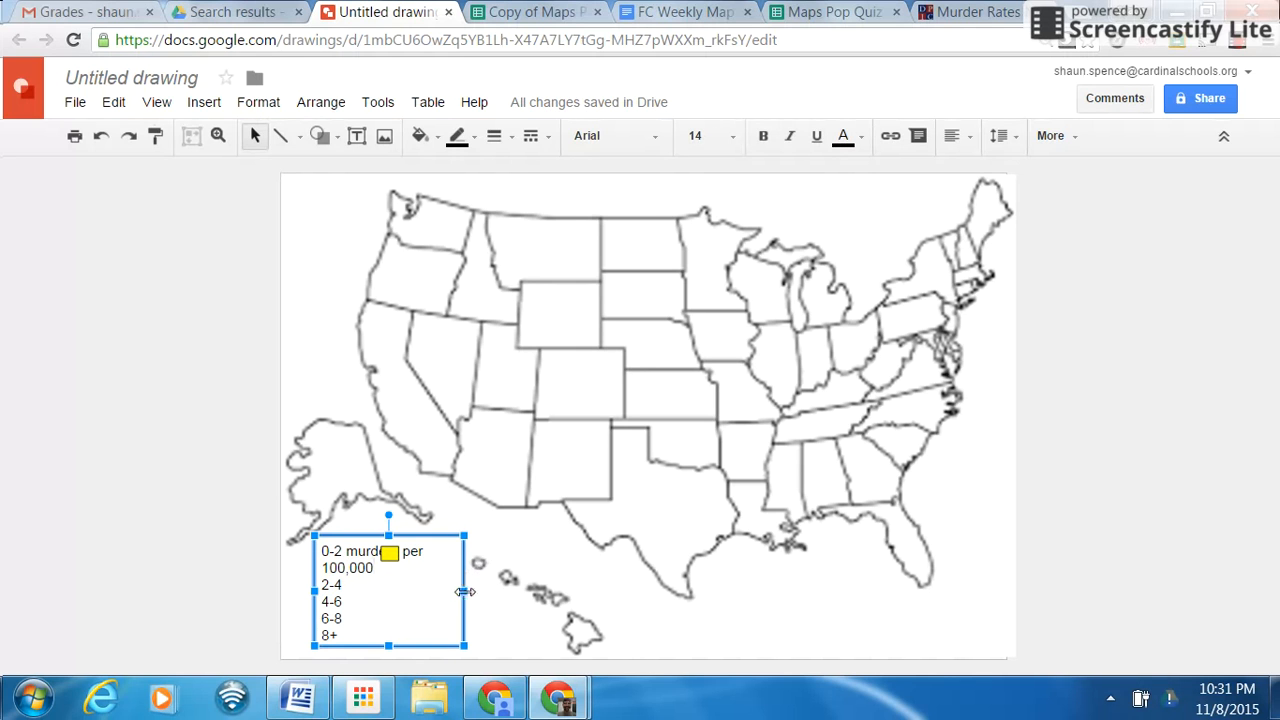
pyautogui.moveTo(463, 591); pyautogui.dragTo(502, 591)
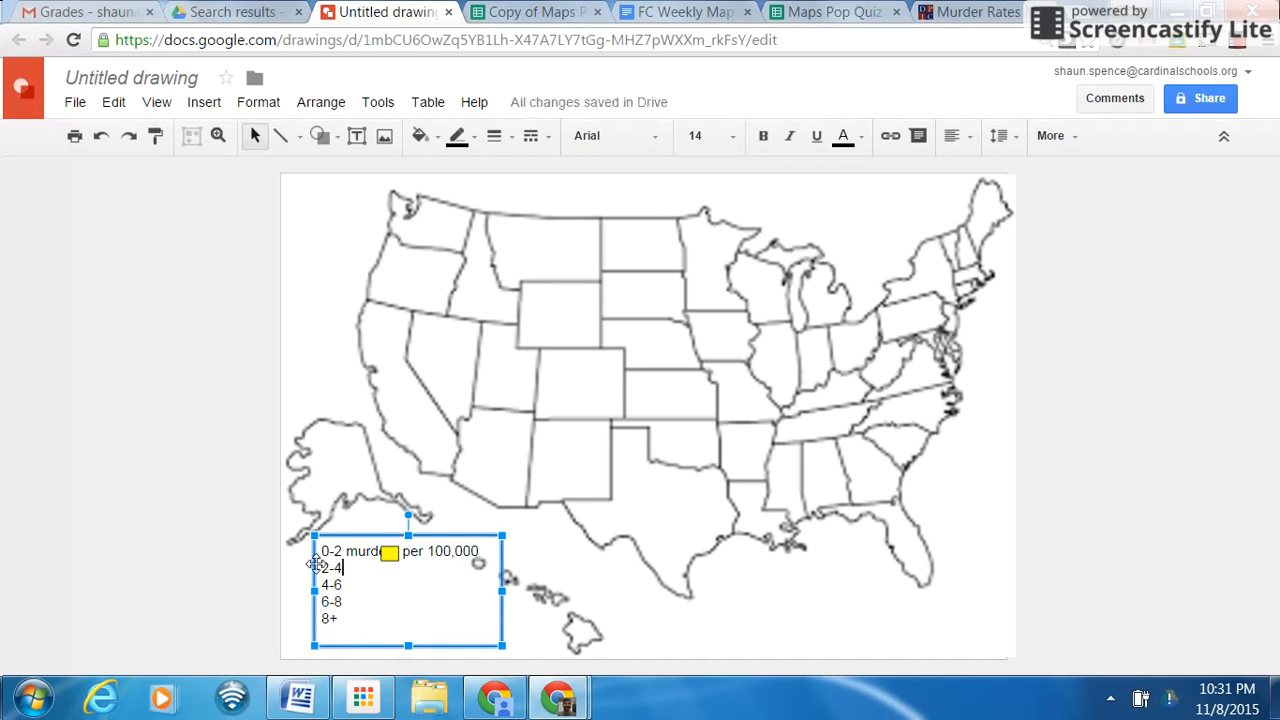
# Move the yellow rectangle to the end of the "0-2 murders per 100,000" line.
pyautogui.click(386, 553)
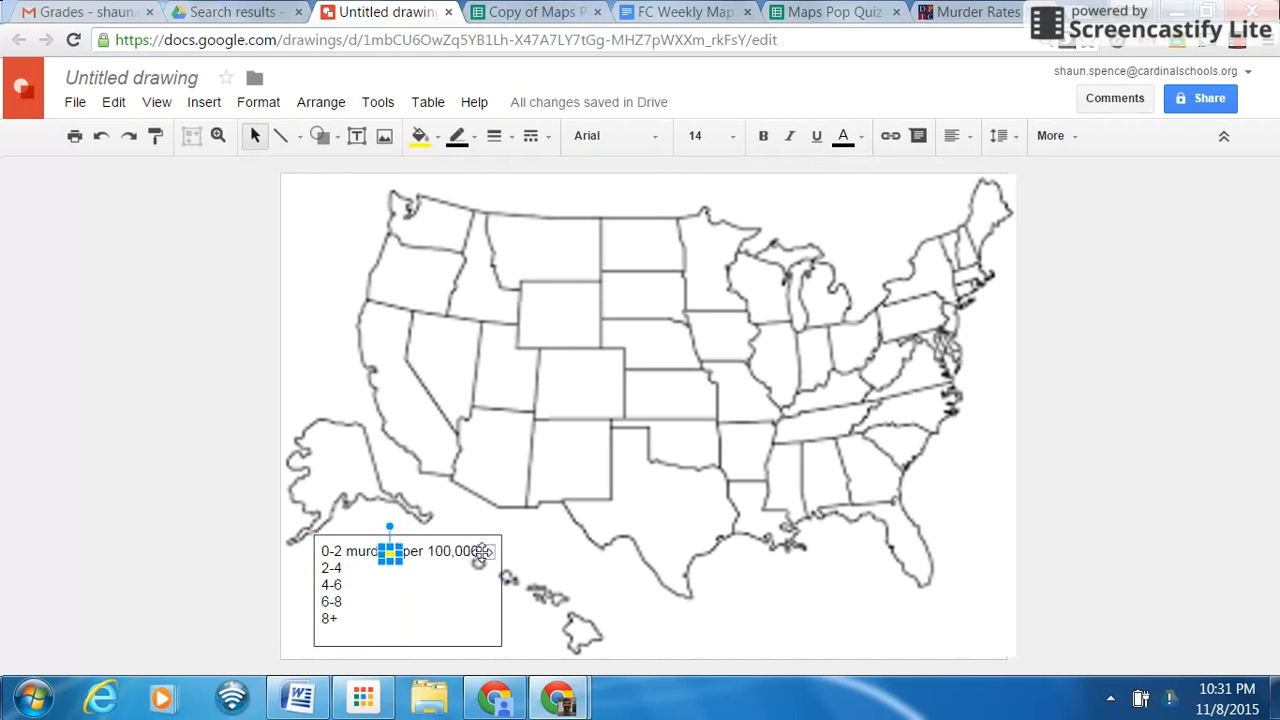
pyautogui.moveTo(484, 553); pyautogui.dragTo(488, 551)
pyautogui.click(425, 577)
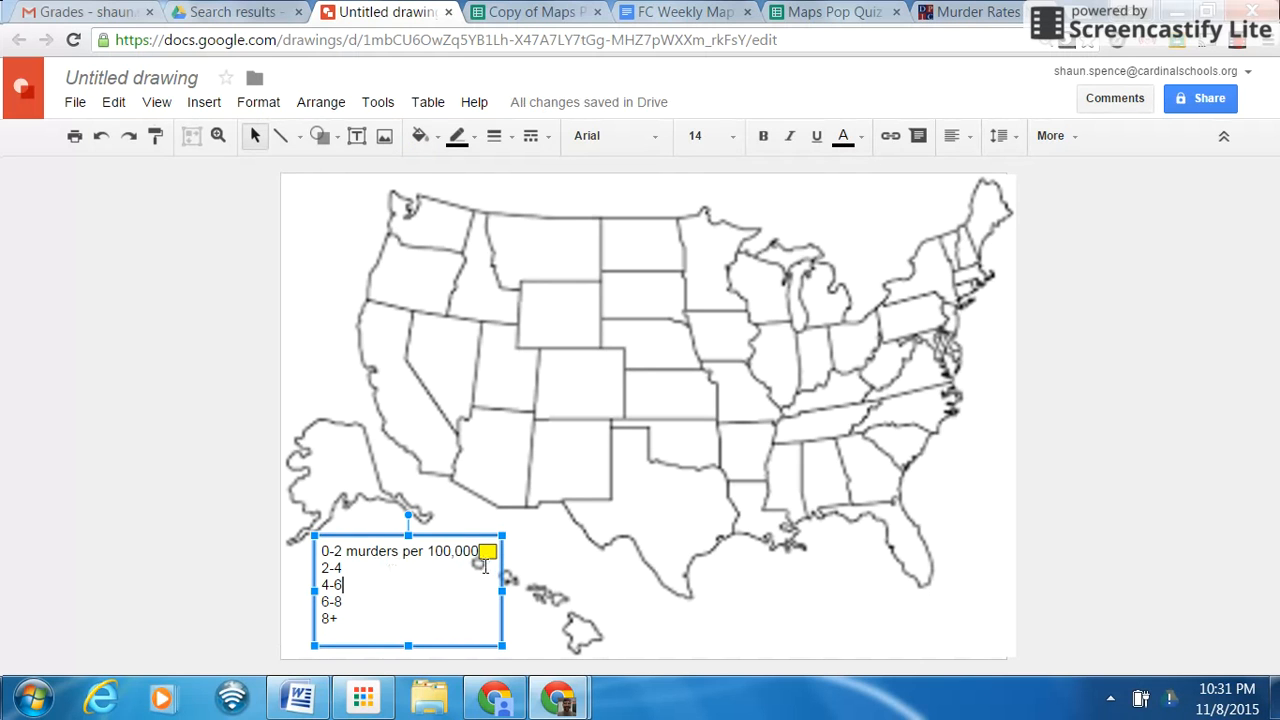
pyautogui.click(351, 567)
# Duplicate the yellow rectangle, place the copy directly below it for the 2-4 range and fill it with orange.
pyautogui.click(487, 553)
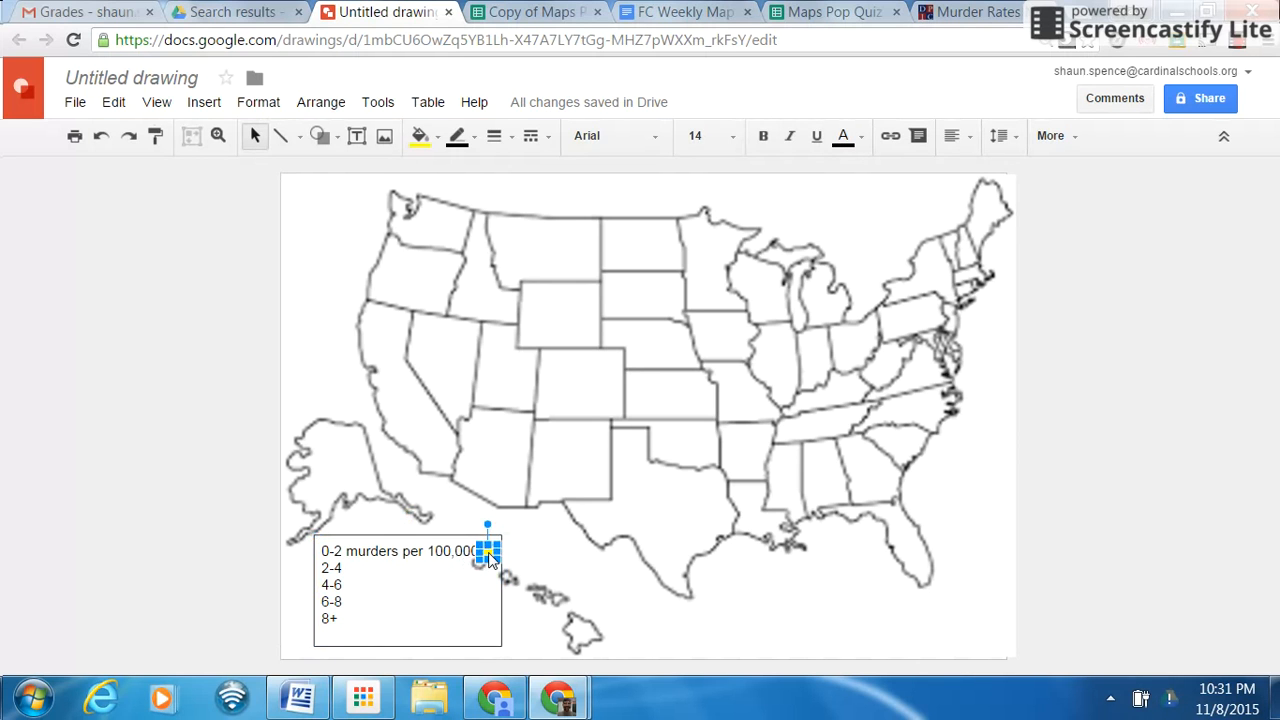
pyautogui.hotkey('ctrl', 'd')
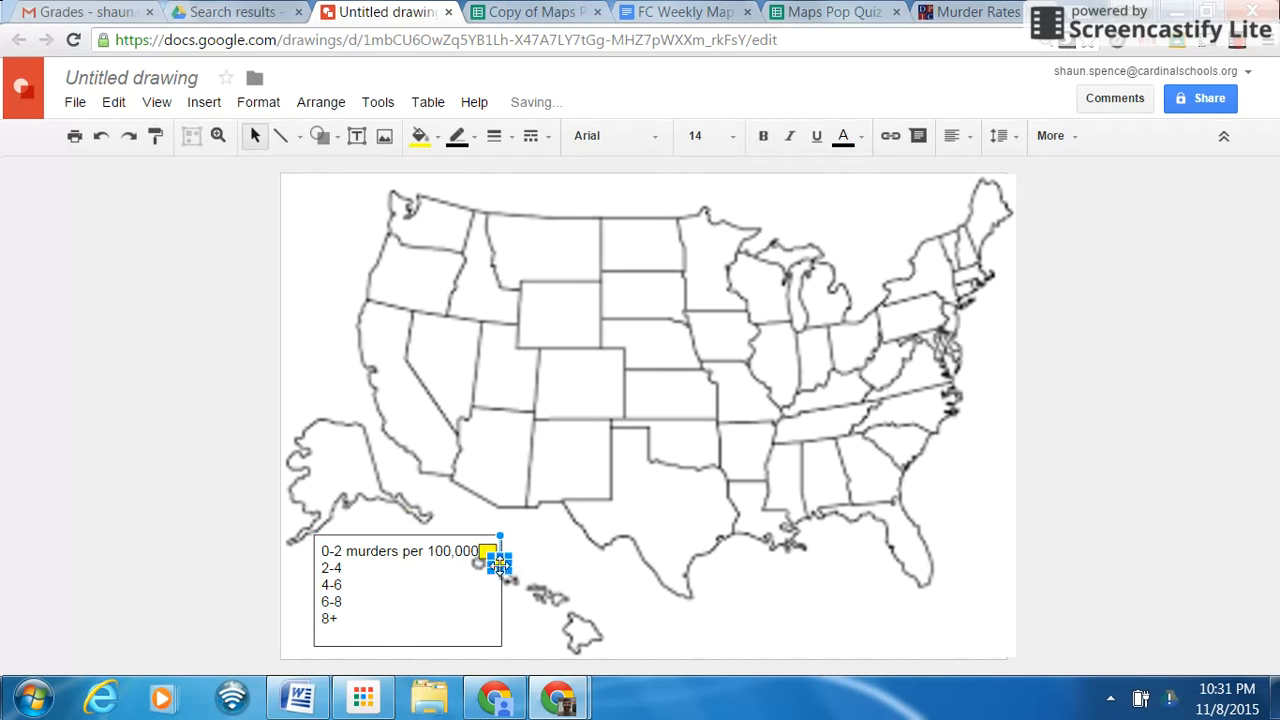
pyautogui.moveTo(500, 566); pyautogui.dragTo(486, 573)
pyautogui.click(421, 136)
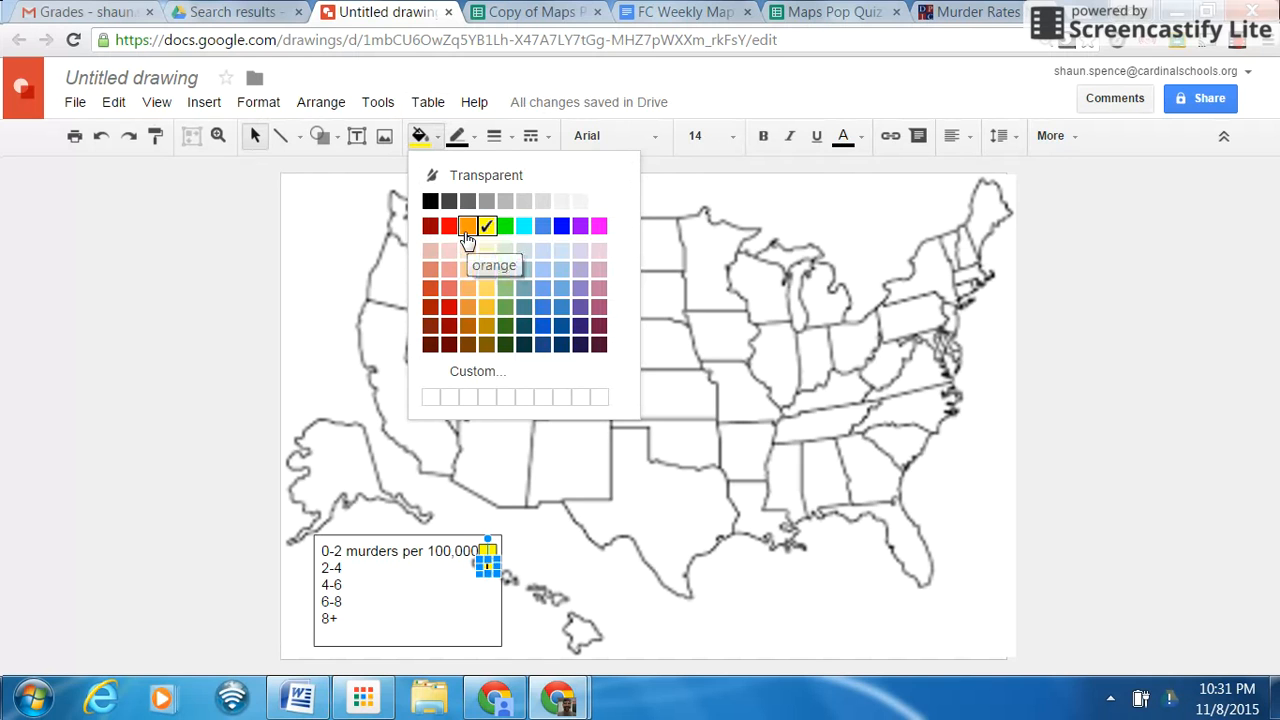
pyautogui.click(467, 230)
pyautogui.click(466, 575)
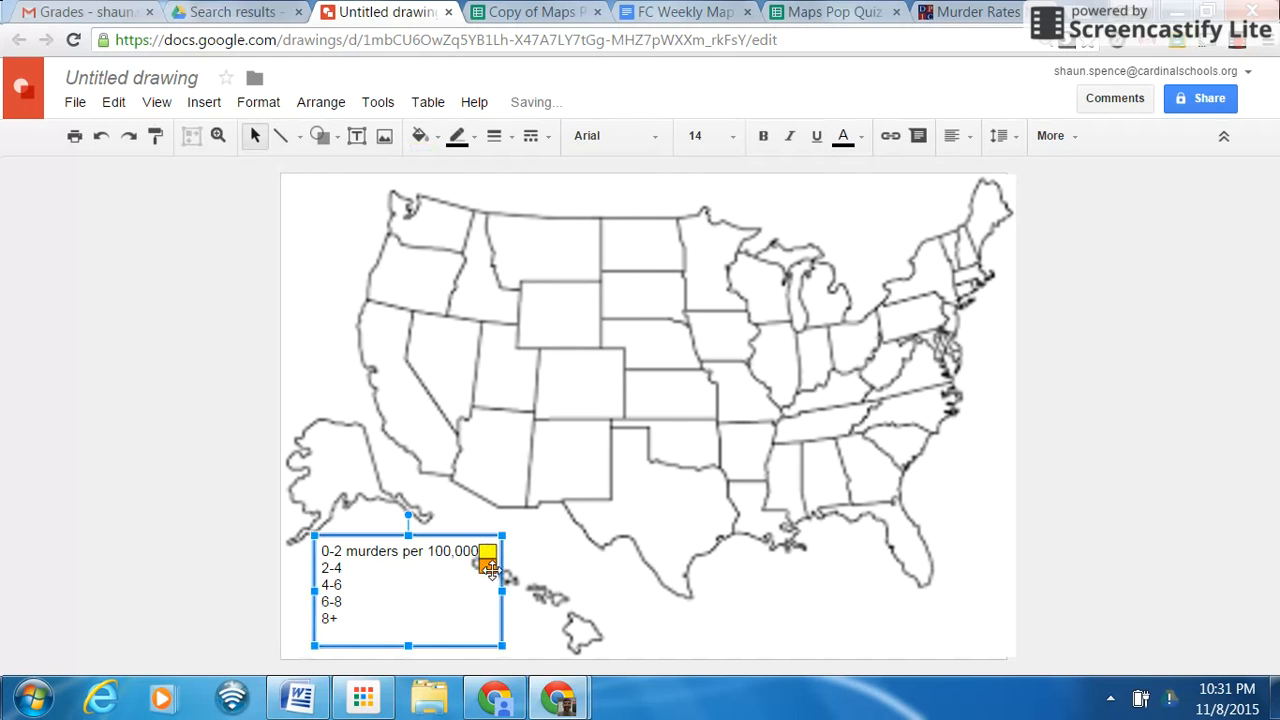
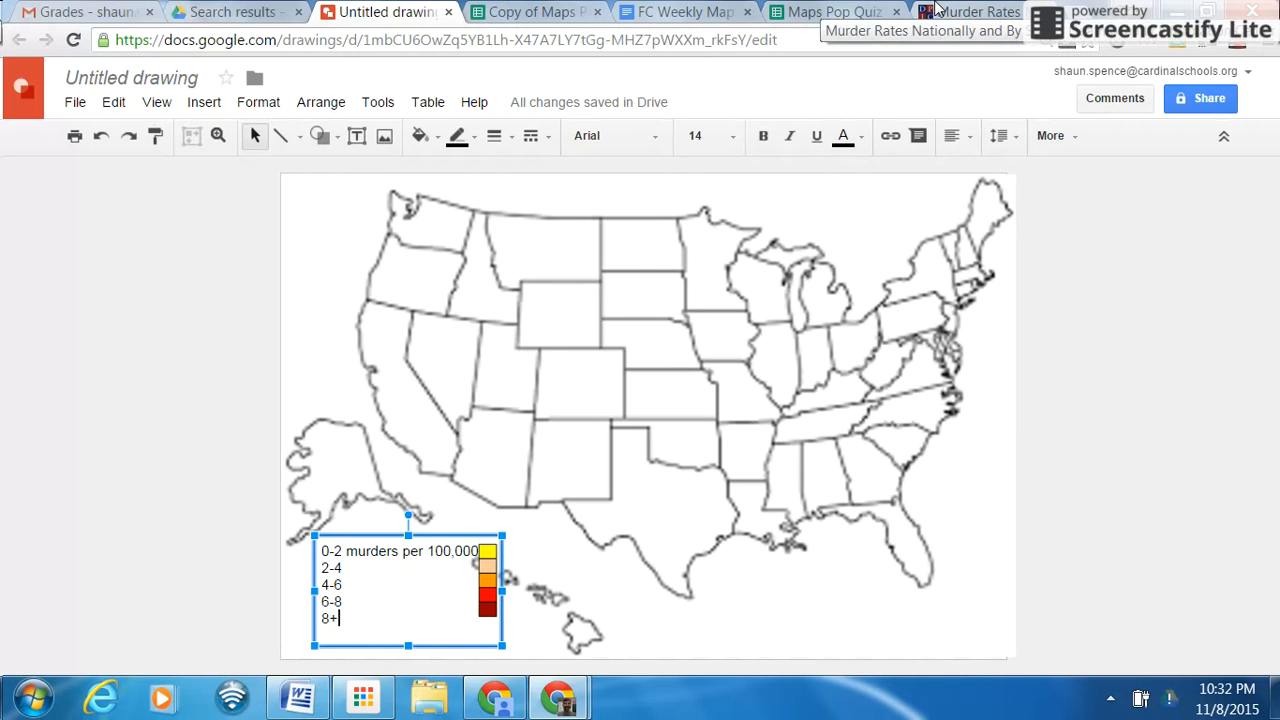
# Copy "murders per 100,000" from the key's 0-2 line to the 2-4 line, leaving a single space after the range.
pyautogui.doubleClick(379, 568)
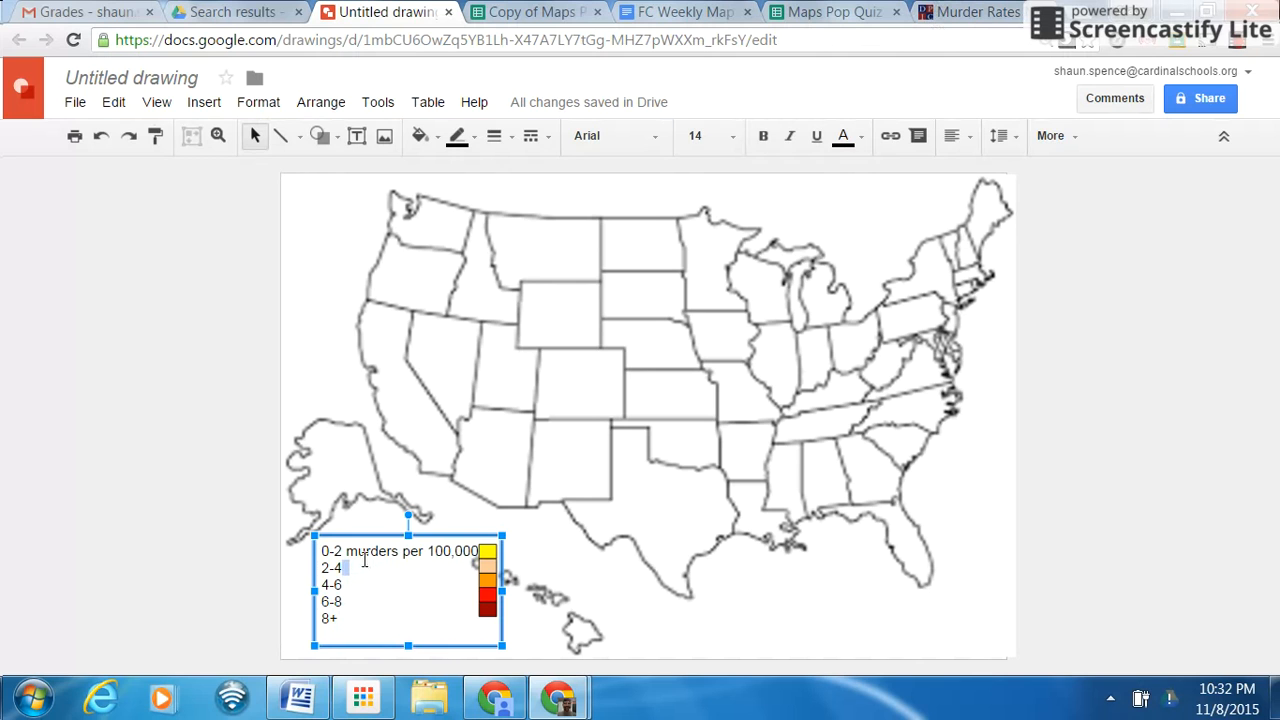
pyautogui.moveTo(347, 552); pyautogui.dragTo(472, 557)
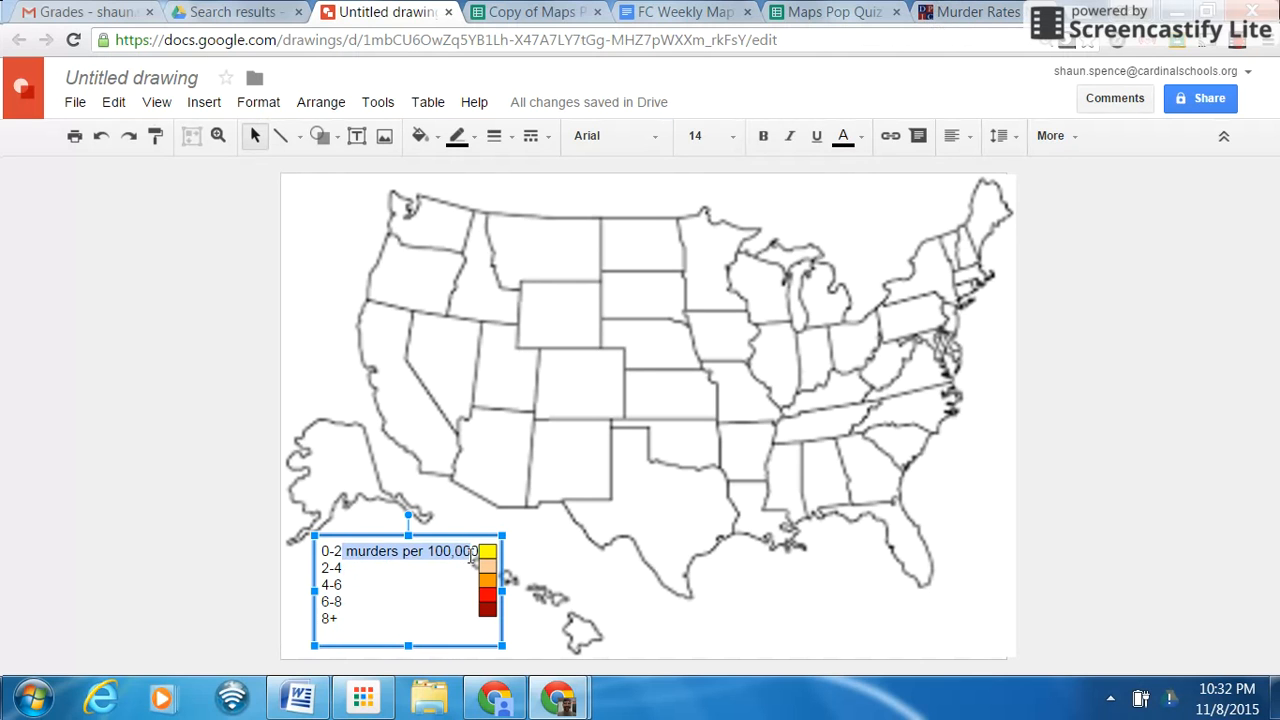
pyautogui.doubleClick(384, 566)
pyautogui.write('murders per 100,000')
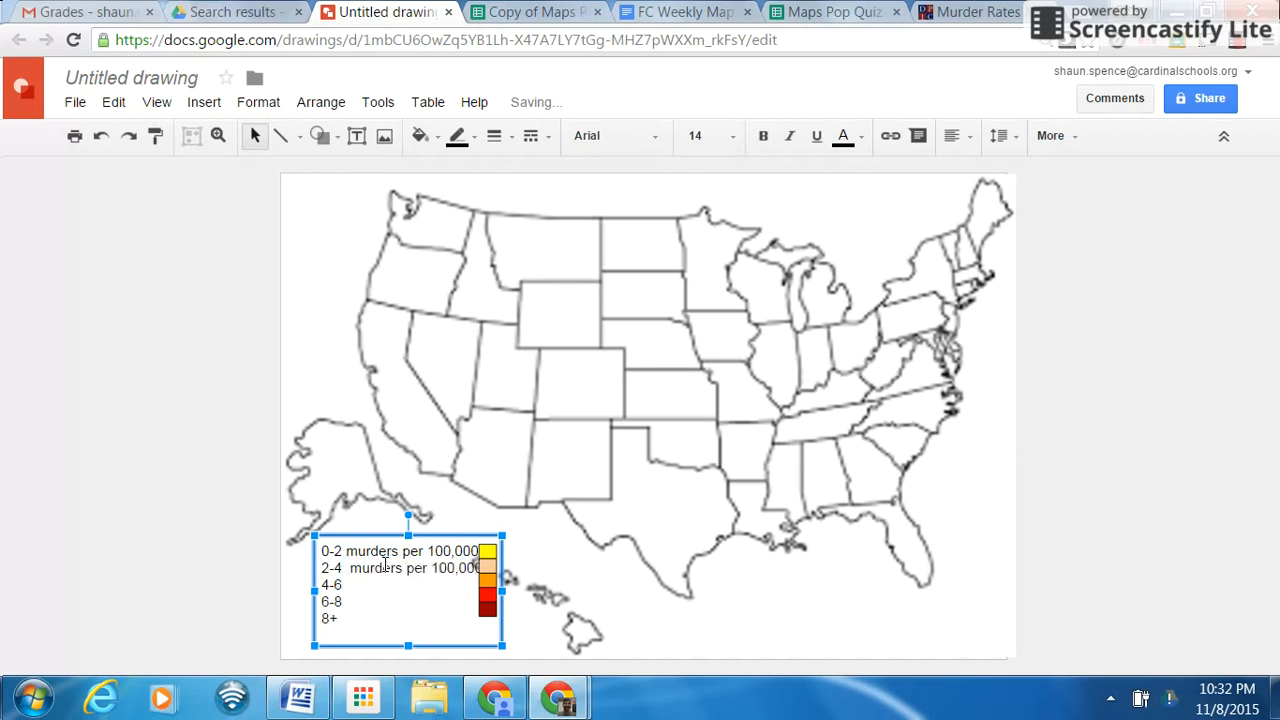
pyautogui.press('BackSpace')
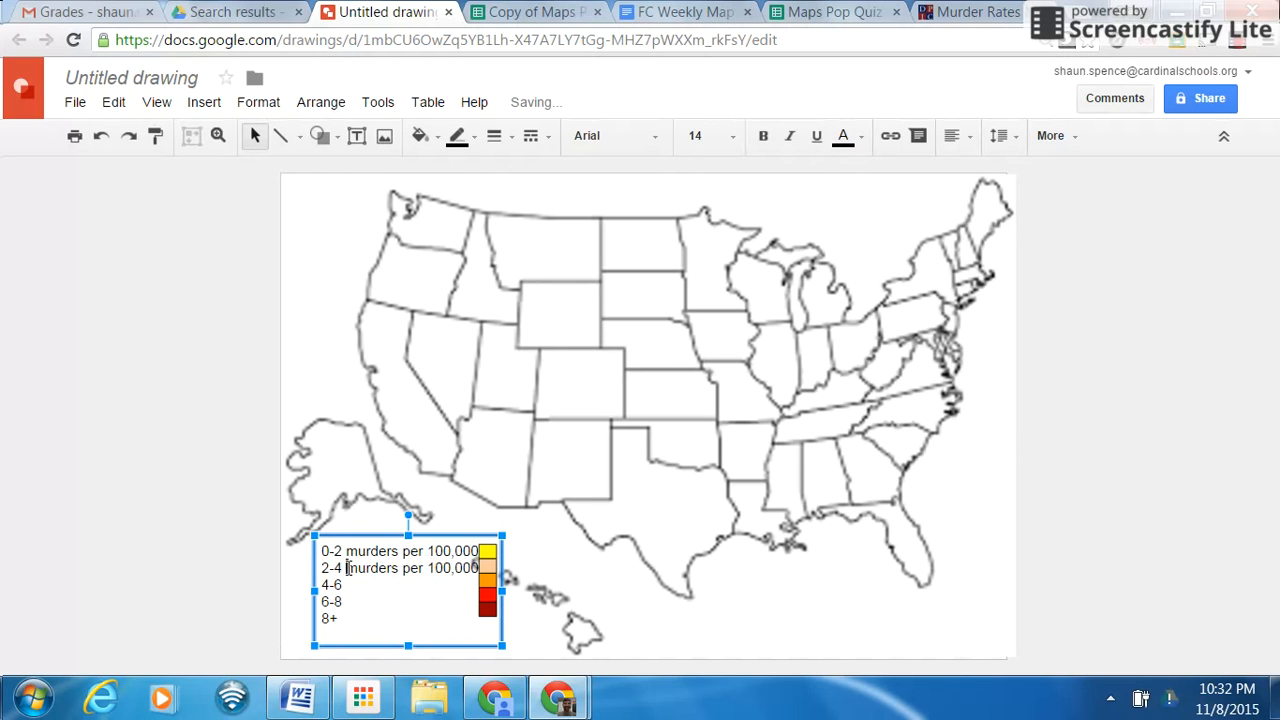
# Append "murders per 100,000" to the 4-6, 6-8 and 8+ lines of the key.
pyautogui.click(342, 585)
pyautogui.write('murders per 100,000')
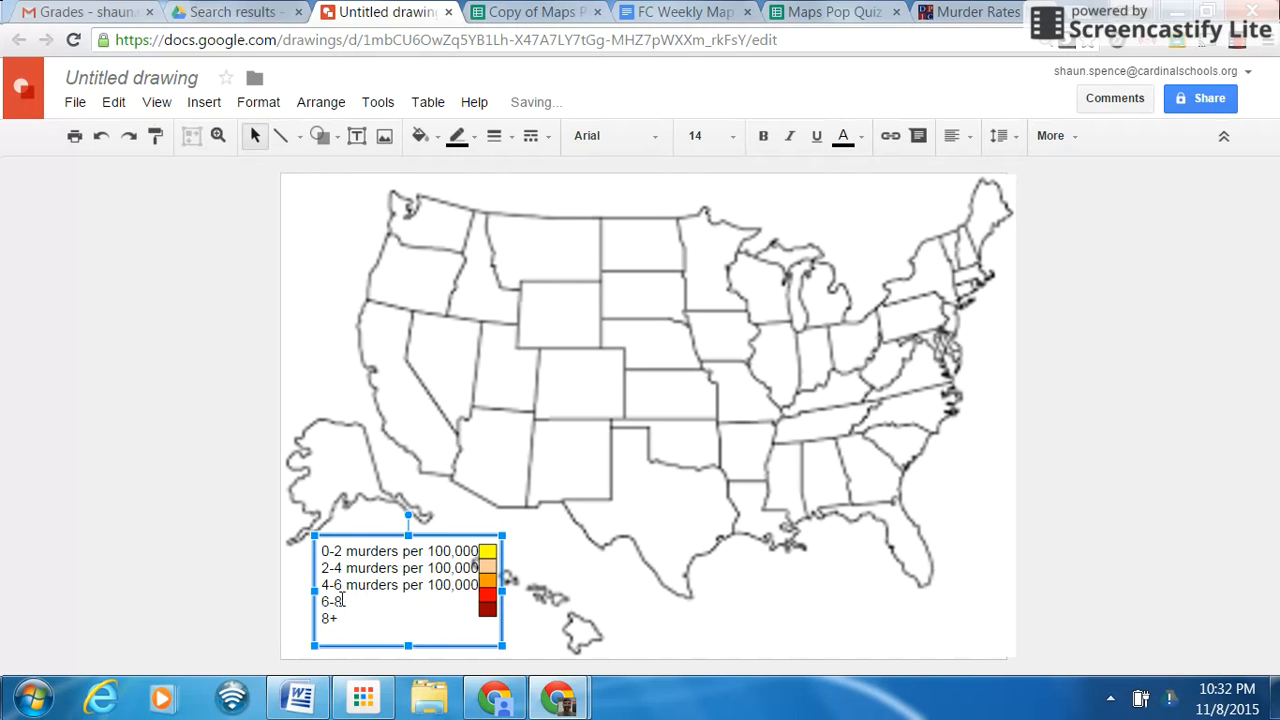
pyautogui.click(342, 601)
pyautogui.write('murders per 100,000')
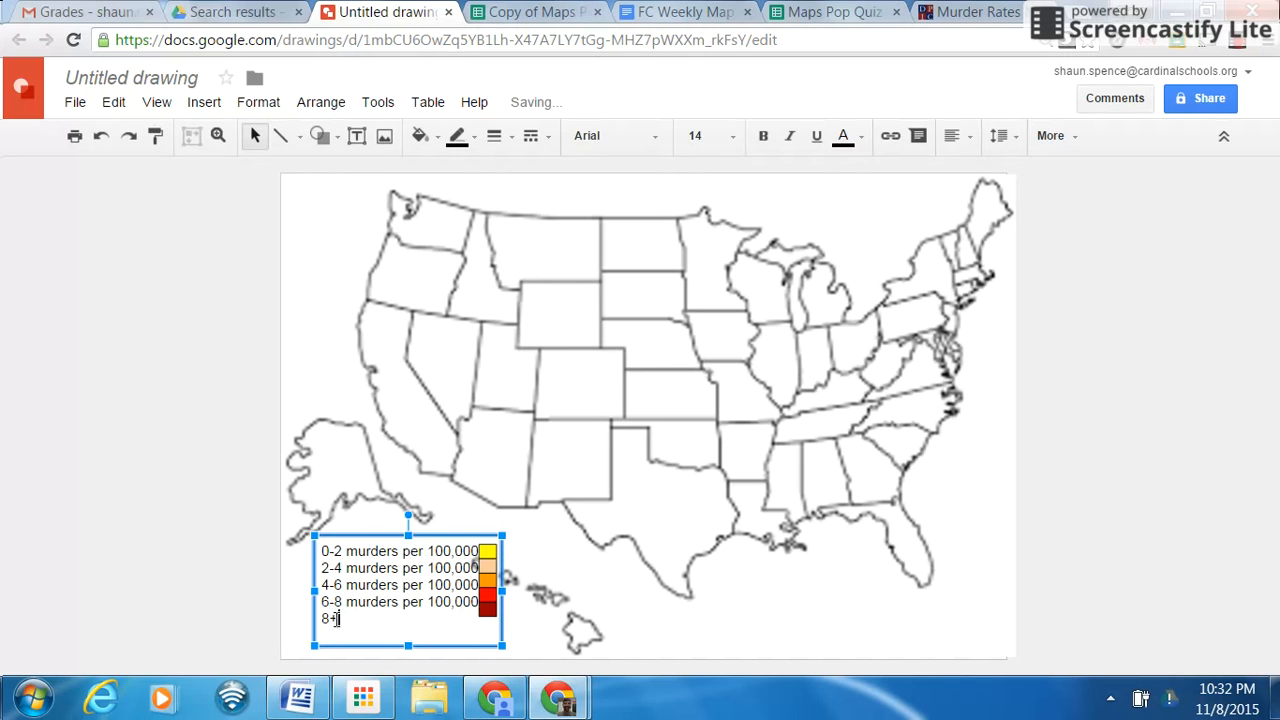
pyautogui.click(337, 619)
pyautogui.write('murders per 100,000')
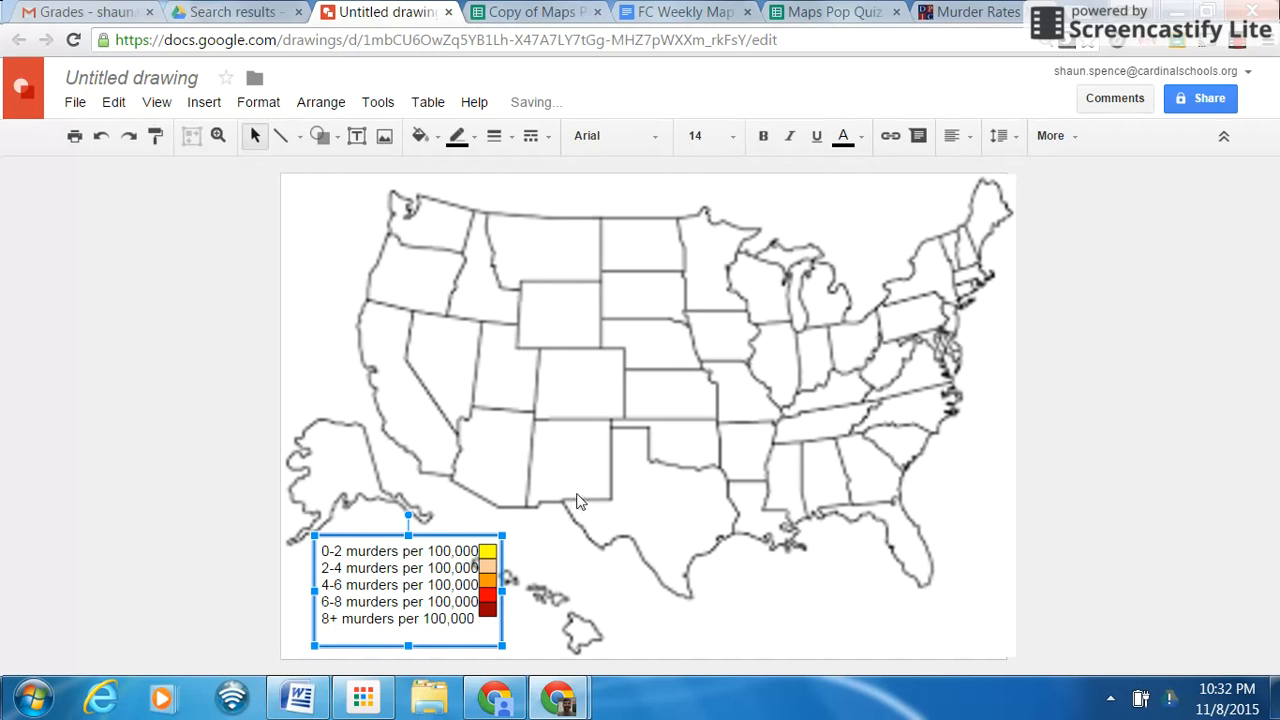
# Add a text box across the top of the map with the title "Murders Per 100,000 People" and make it bold.
pyautogui.click(519, 240)
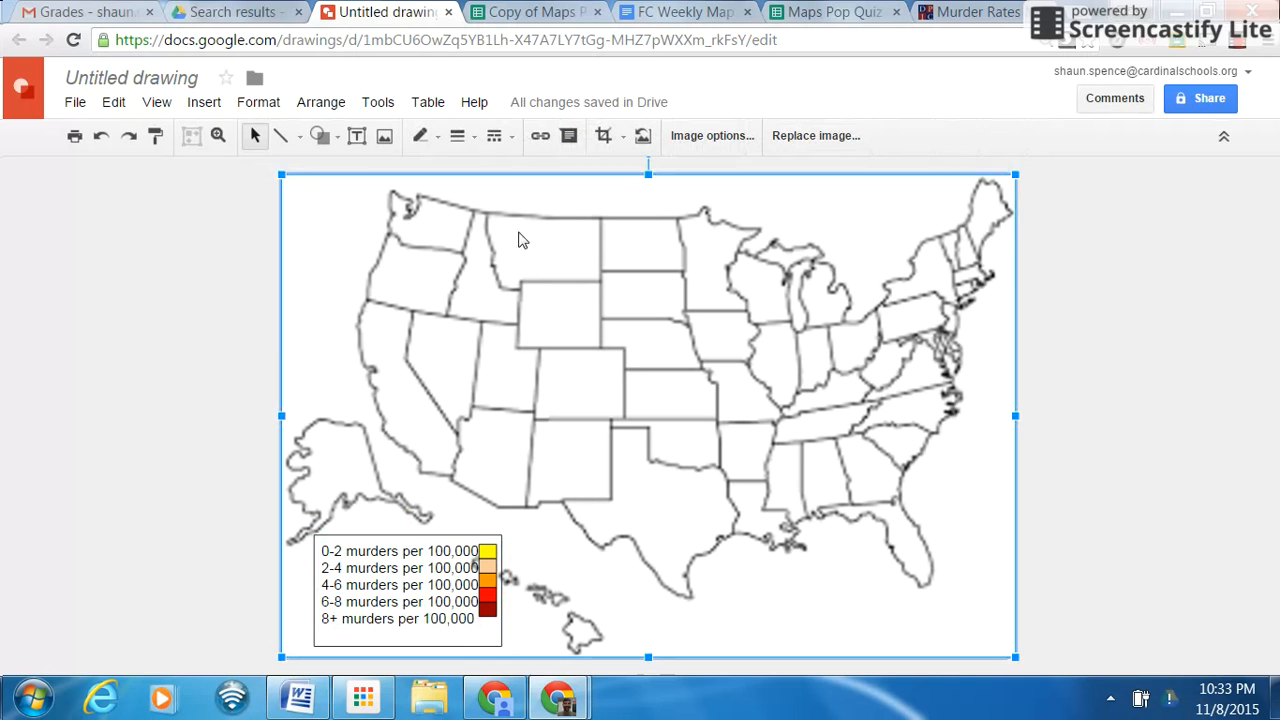
pyautogui.click(357, 136)
pyautogui.moveTo(512, 182); pyautogui.dragTo(856, 211)
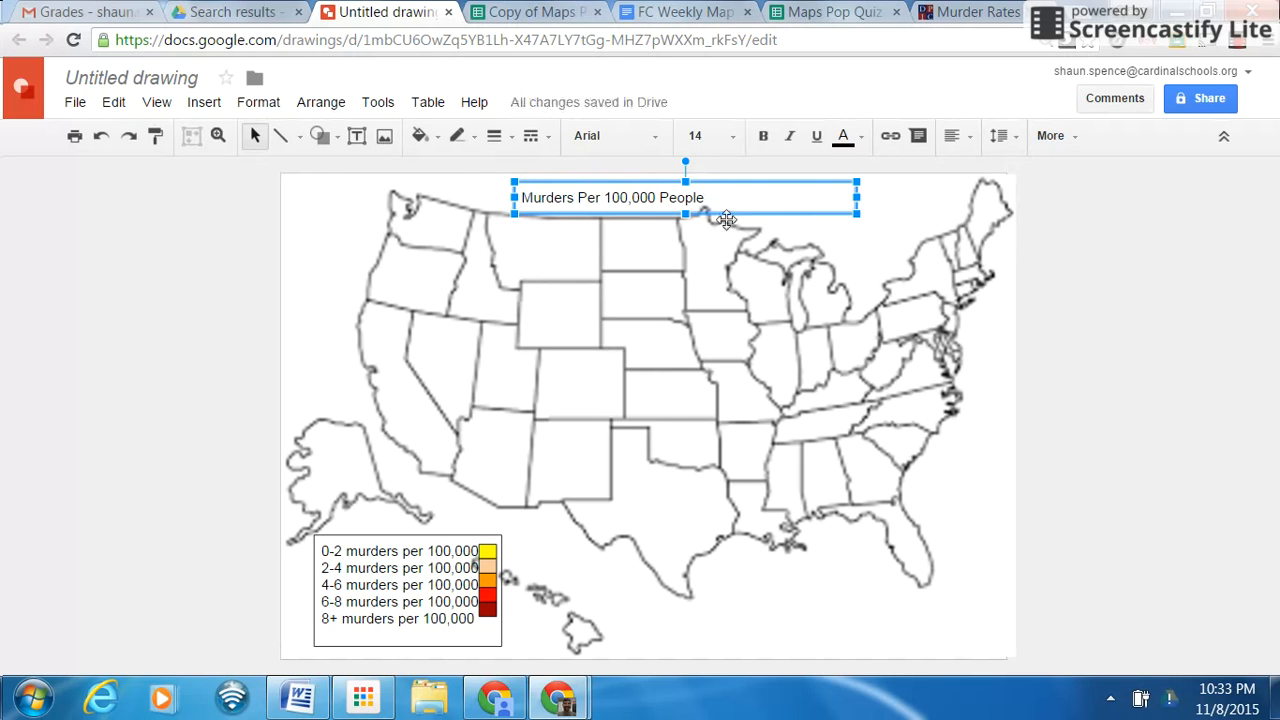
pyautogui.moveTo(708, 198); pyautogui.dragTo(502, 205)
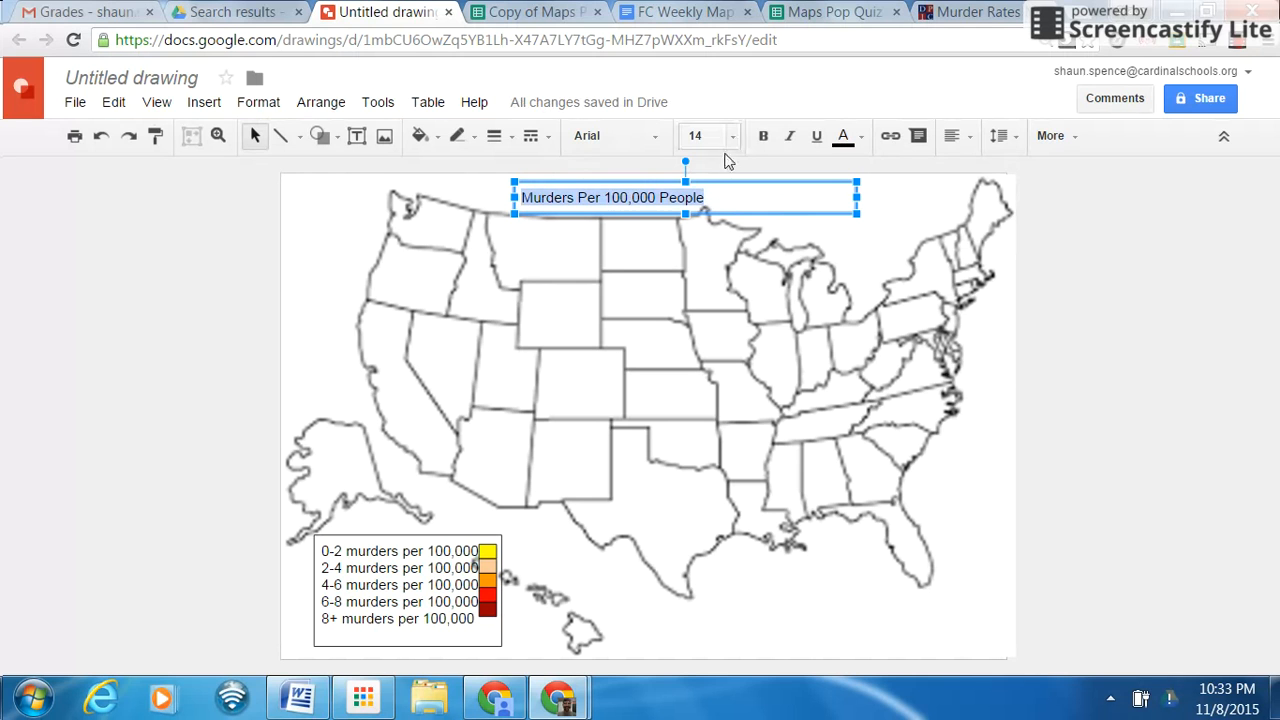
pyautogui.click(765, 140)
pyautogui.click(800, 250)
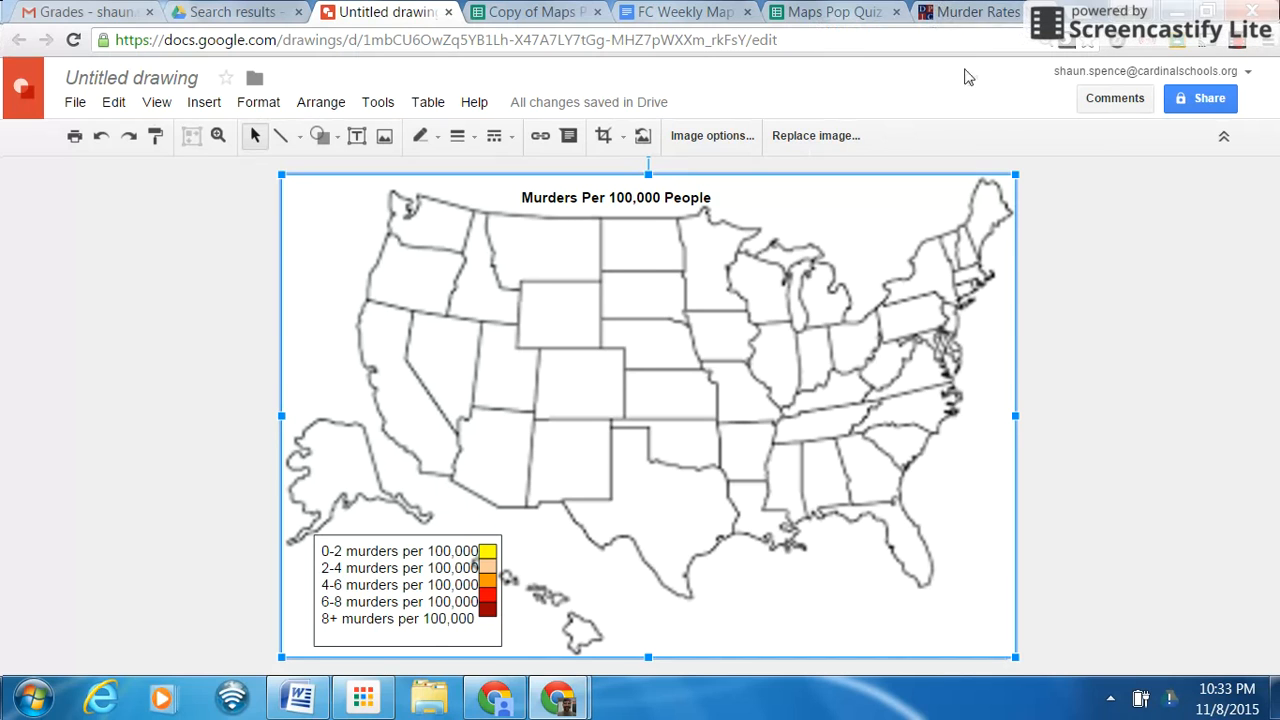
# Switch to the Murder Rates web page and look over the 2014 rates from Alabama to Massachusetts.
pyautogui.click(960, 10)
pyautogui.scroll(1, 474, 230)
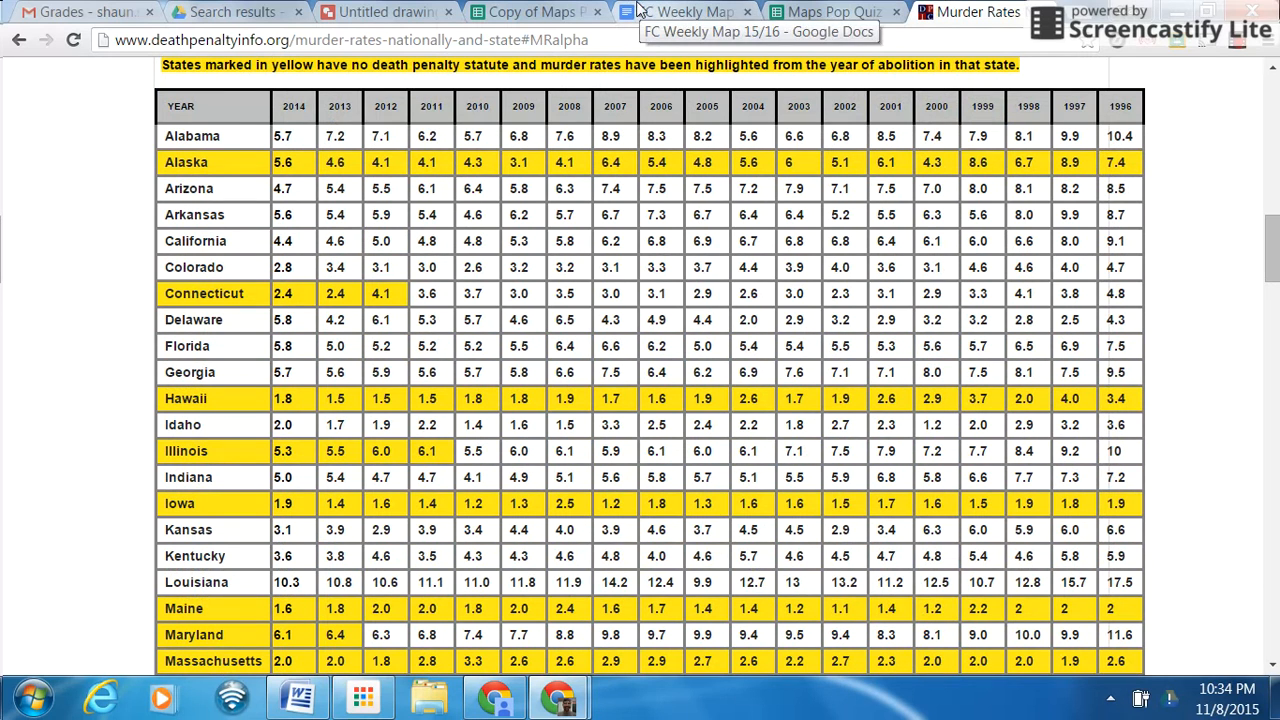
# Return to the untitled drawing, draw an oval inside Alabama on the map, and fill it with the orange of the 4-6 range.
pyautogui.click(385, 11)
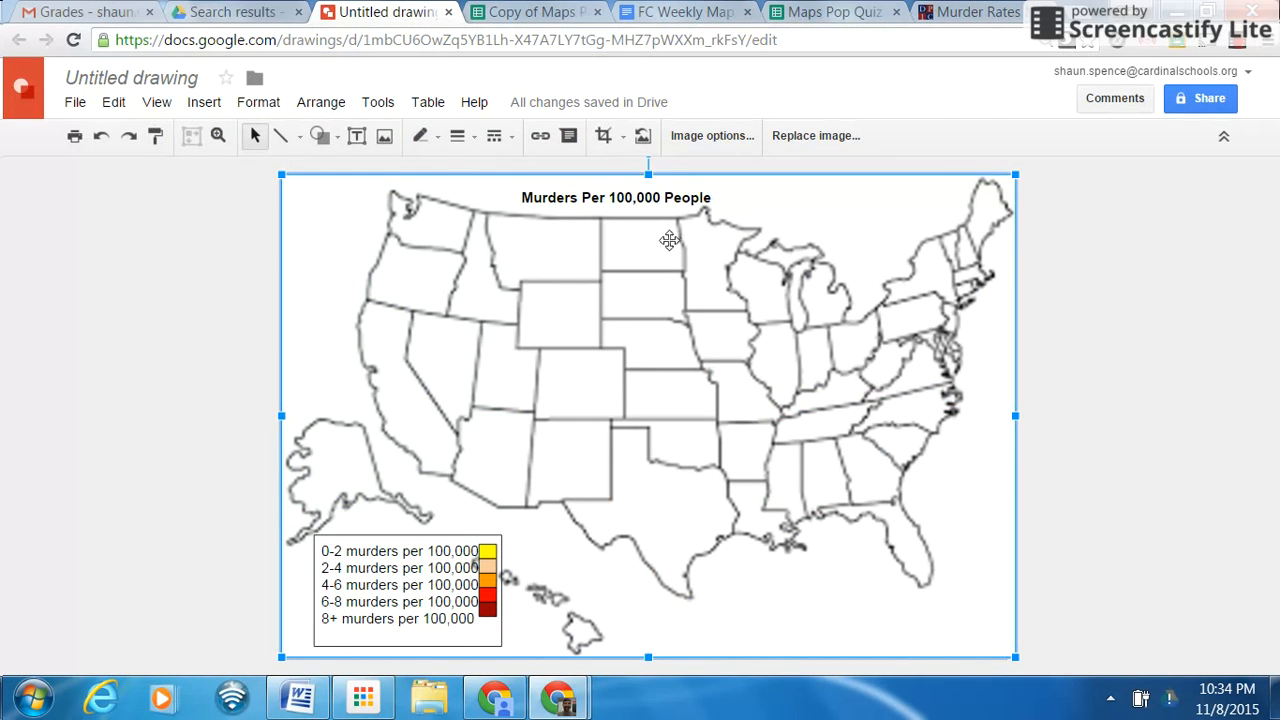
pyautogui.click(427, 137)
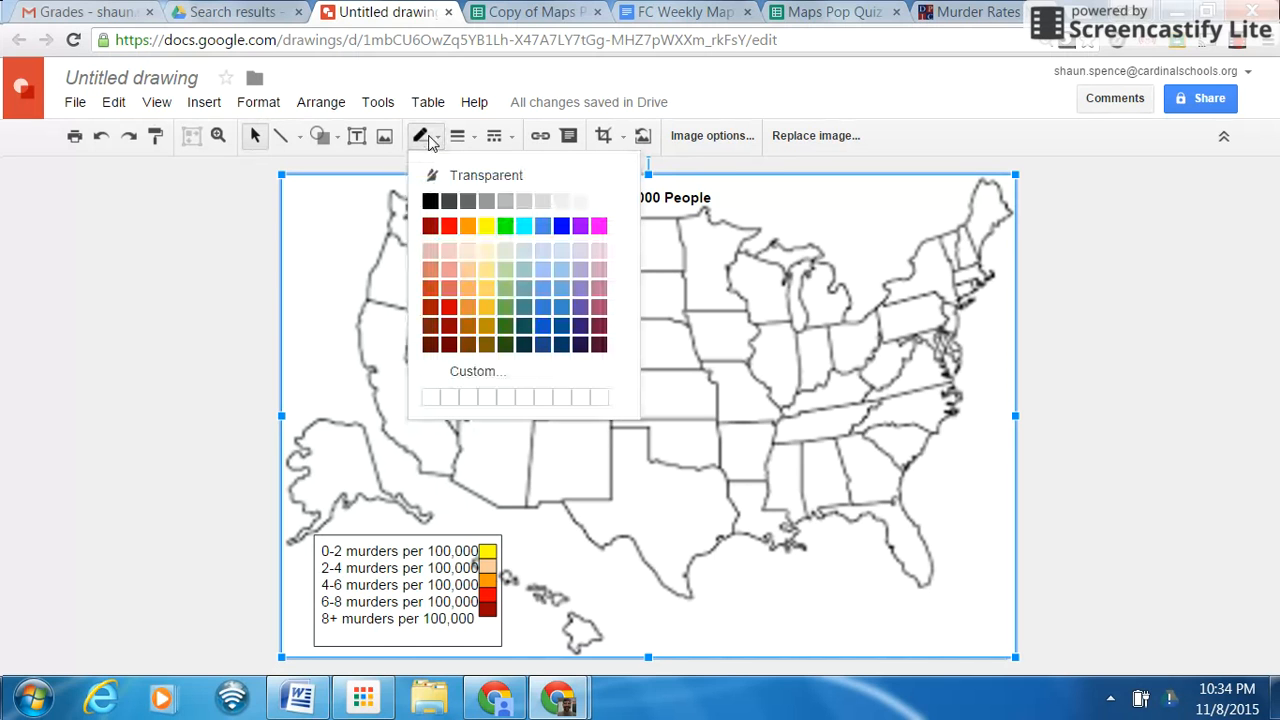
pyautogui.click(428, 140)
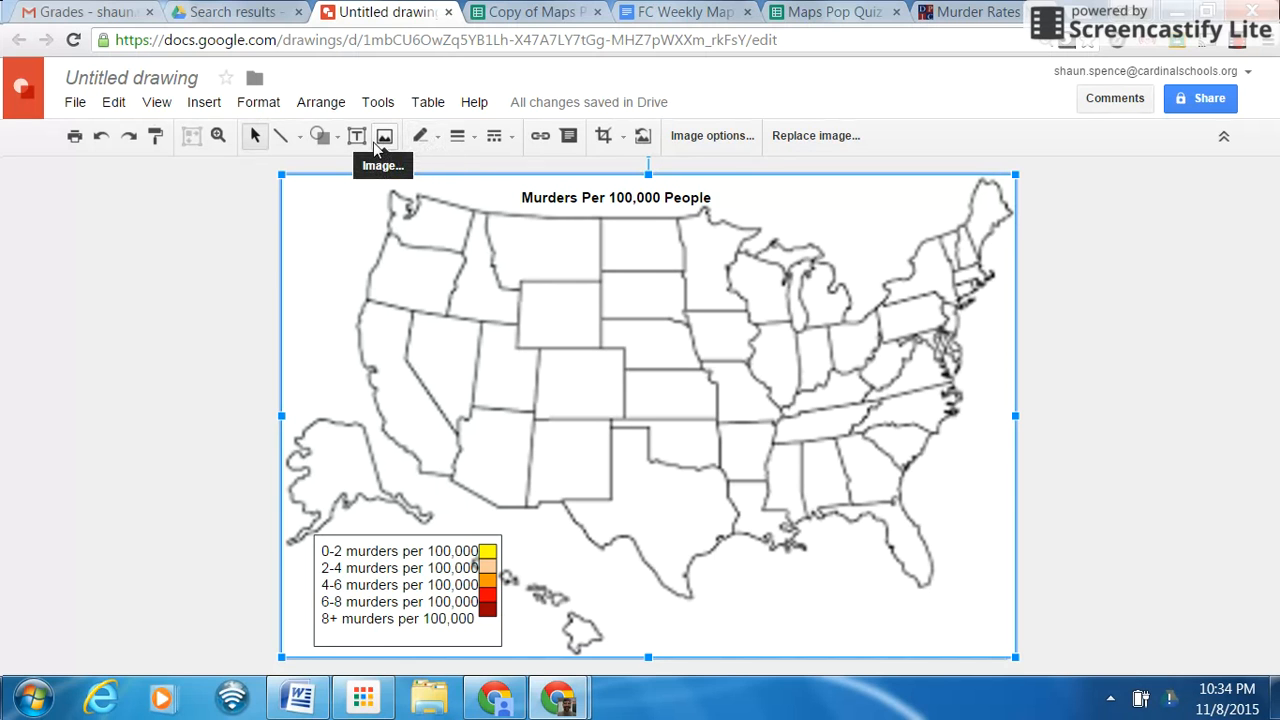
pyautogui.click(320, 135)
pyautogui.moveTo(325, 171)
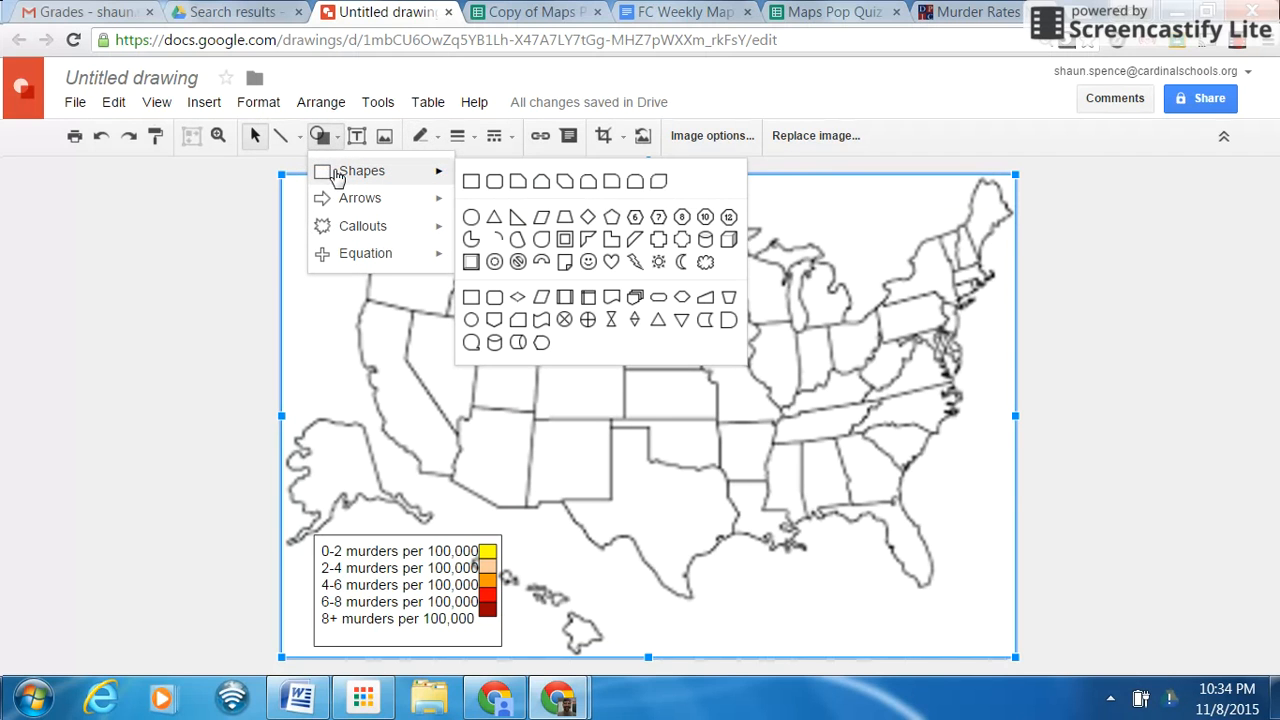
pyautogui.click(470, 258)
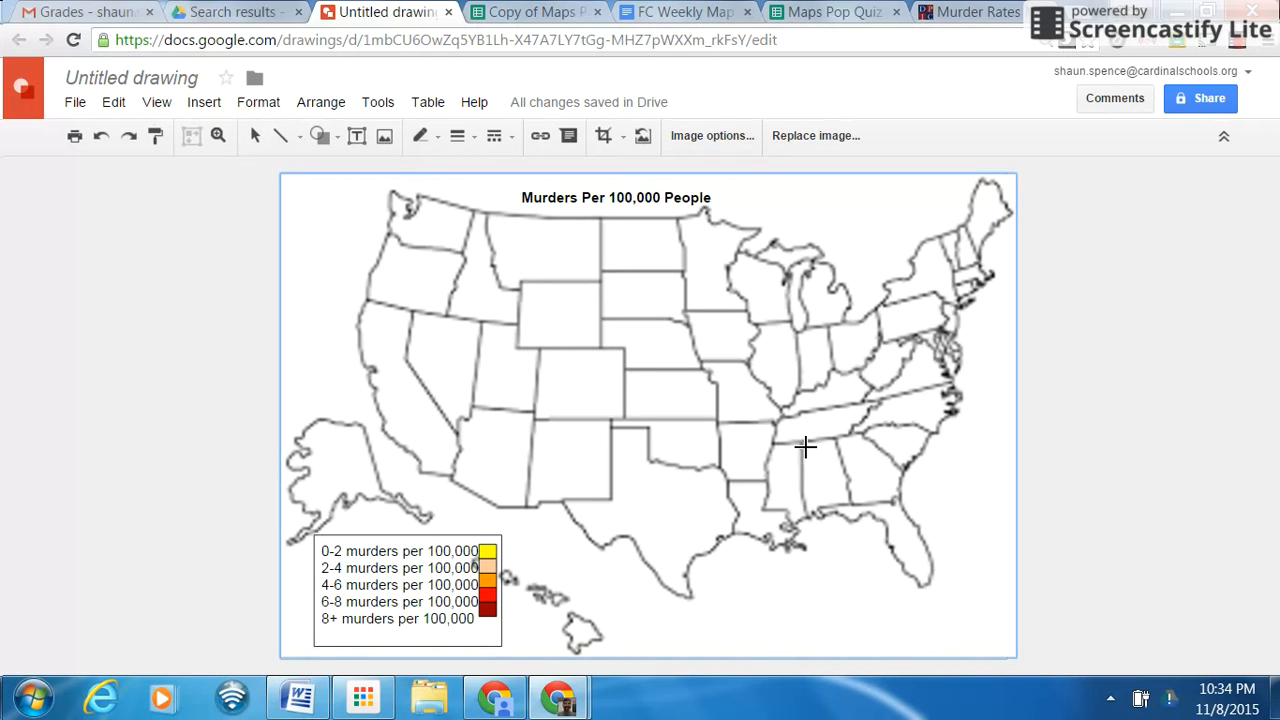
pyautogui.moveTo(804, 444); pyautogui.dragTo(844, 502)
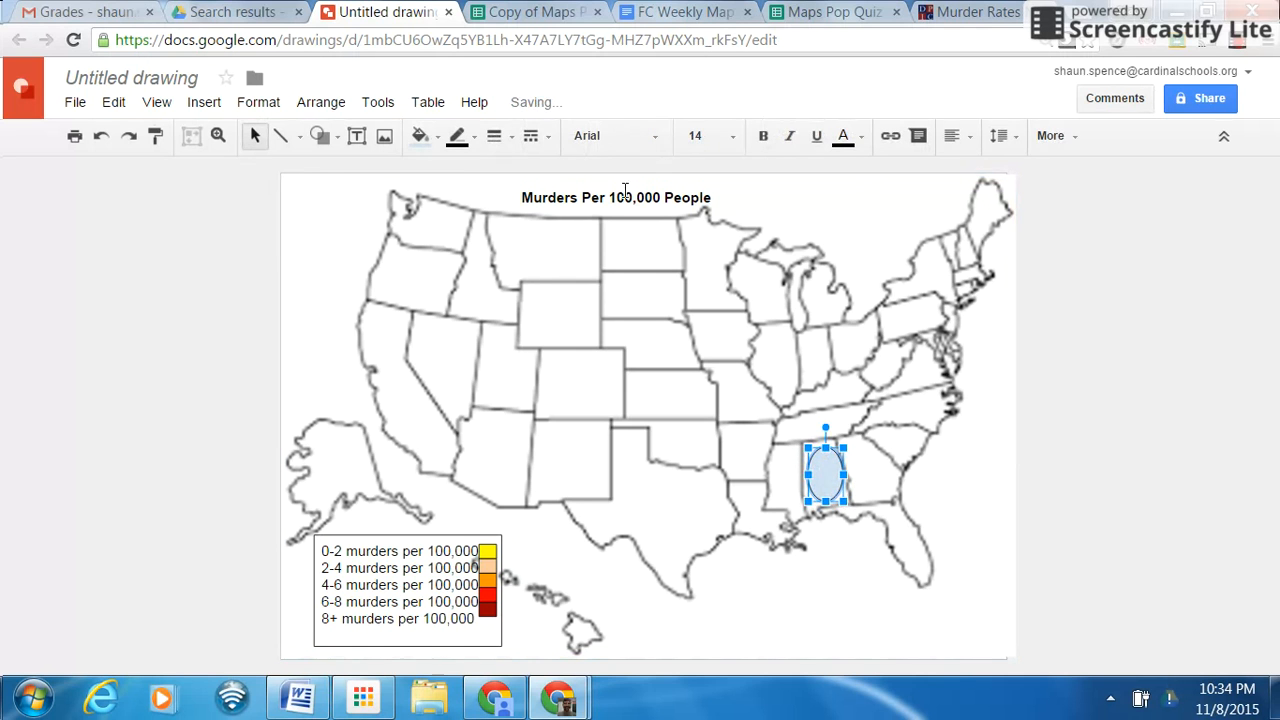
pyautogui.click(420, 135)
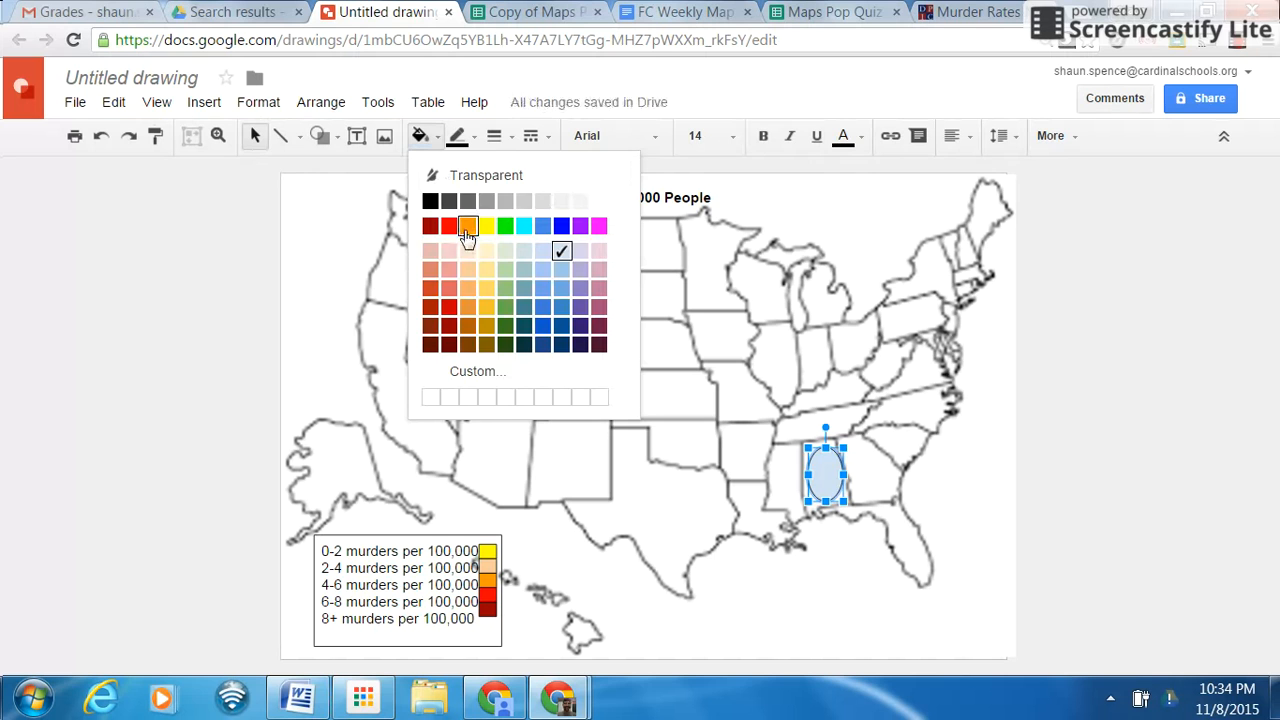
pyautogui.click(466, 221)
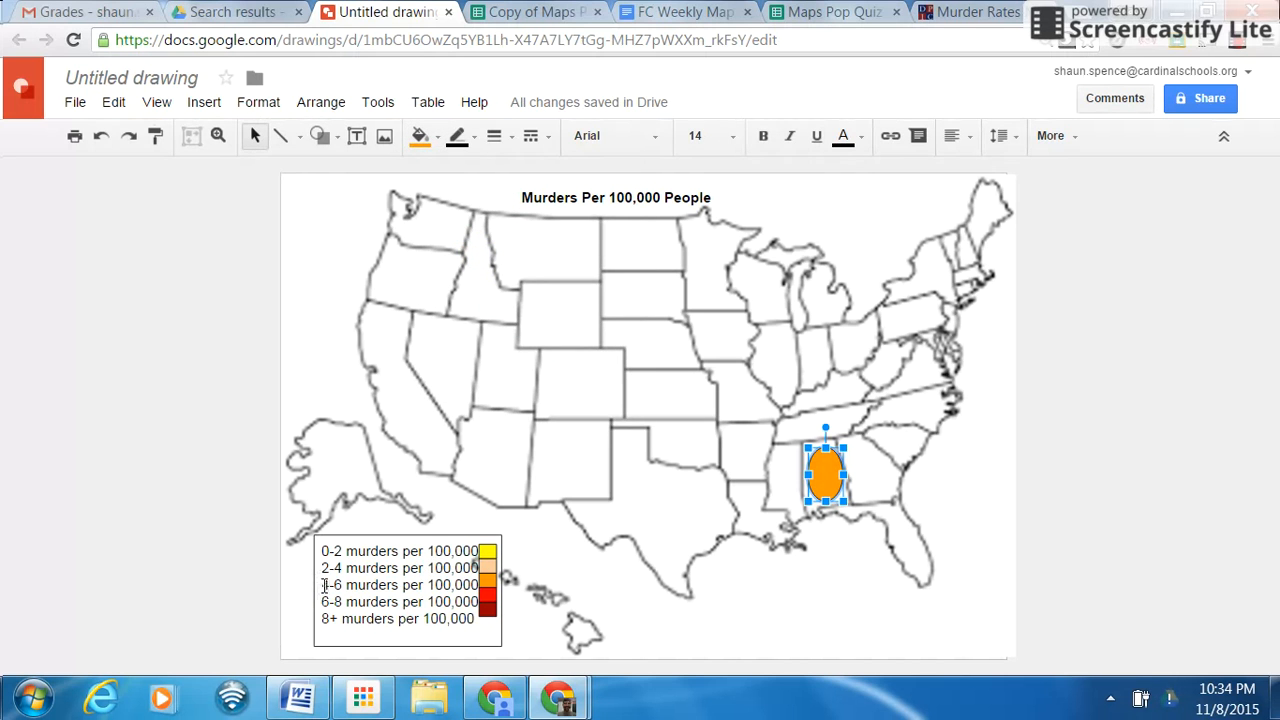
# Look up Alaska's 2014 rate on the Murder Rates web page and compare it with the ranges in the drawing's key.
pyautogui.moveTo(323, 585); pyautogui.dragTo(444, 588)
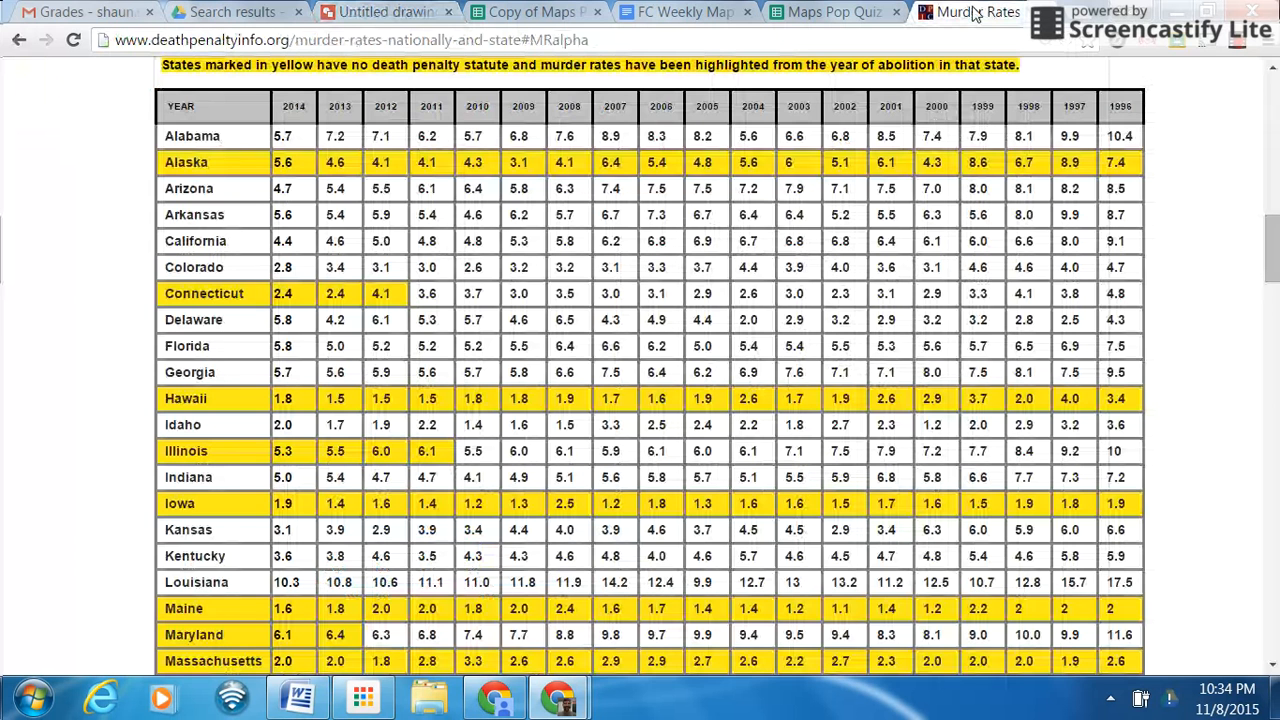
pyautogui.click(972, 12)
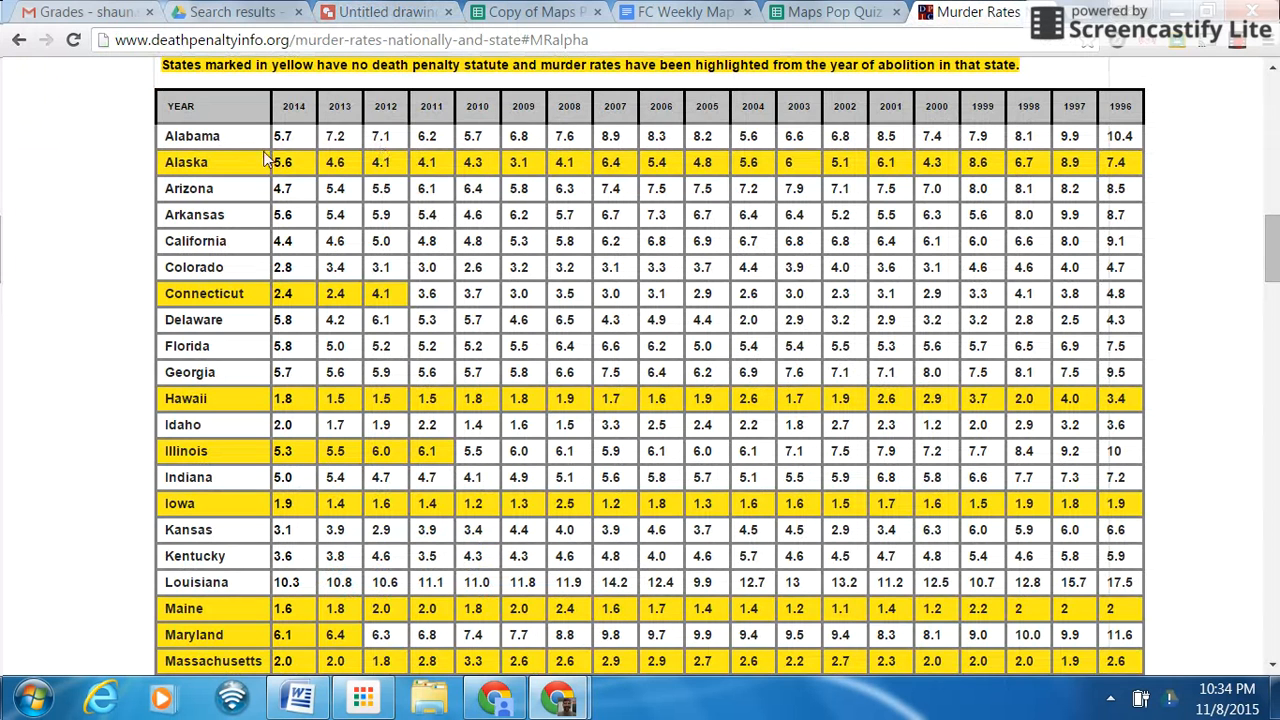
pyautogui.click(355, 12)
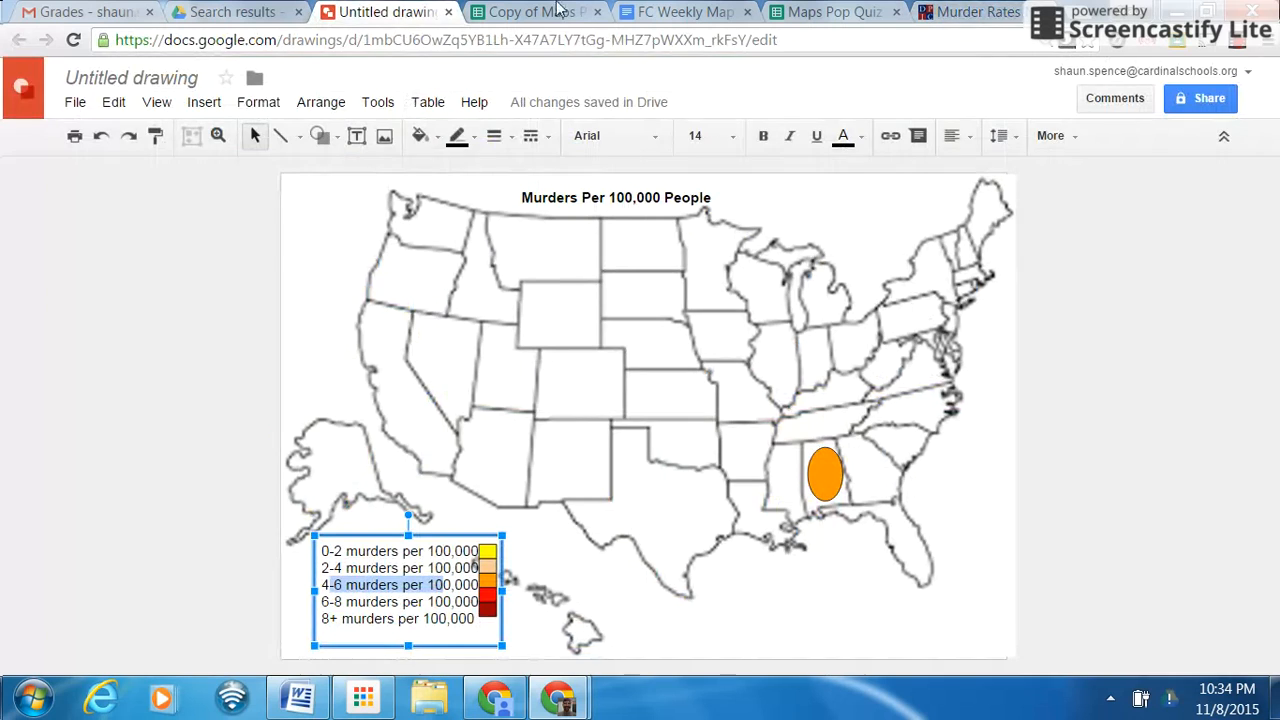
pyautogui.click(966, 14)
pyautogui.moveTo(300, 163); pyautogui.dragTo(268, 170)
pyautogui.click(395, 12)
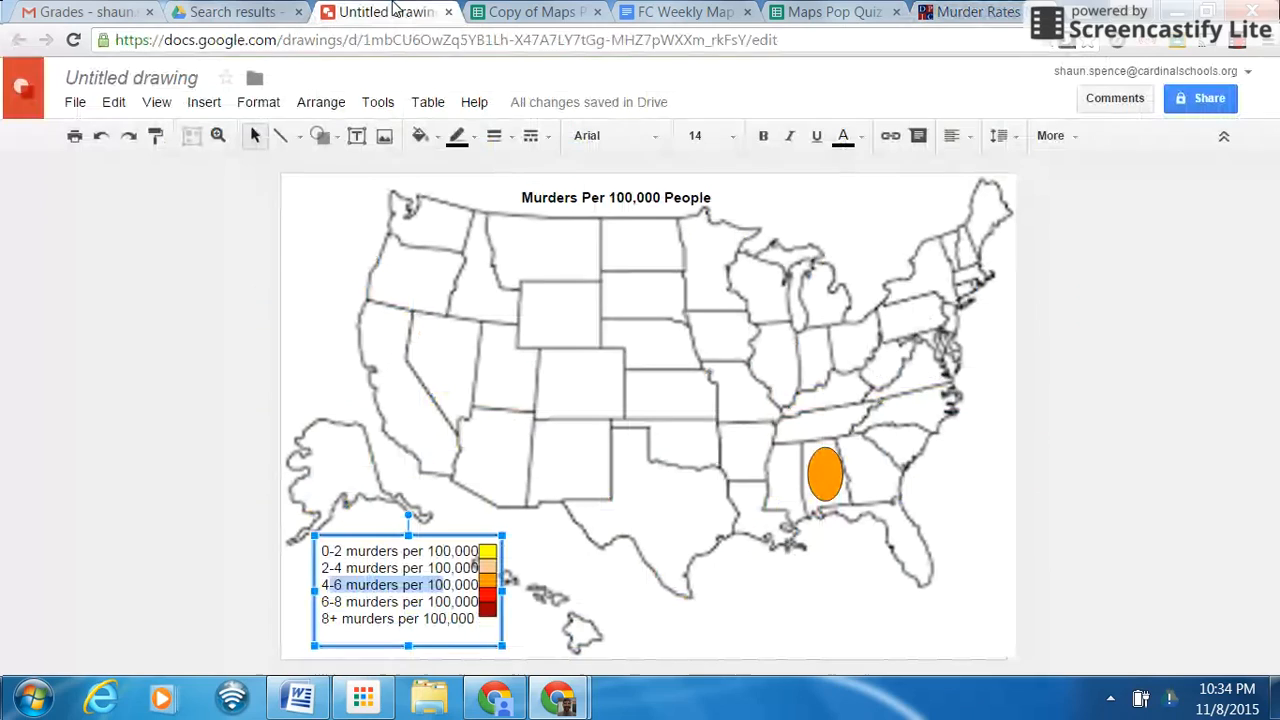
pyautogui.click(352, 585)
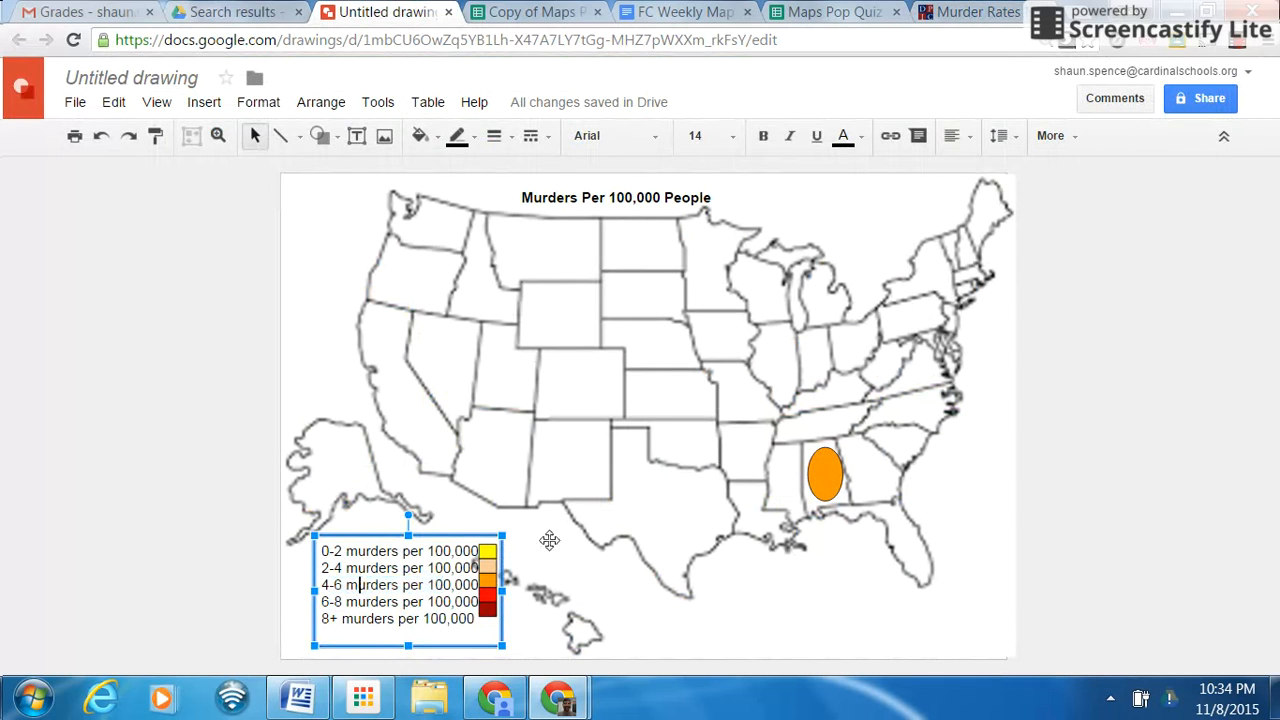
# Draw an oval inside Alaska on the map, fill it with the orange of the 4-6 range, and deselect it.
pyautogui.click(319, 135)
pyautogui.moveTo(337, 176)
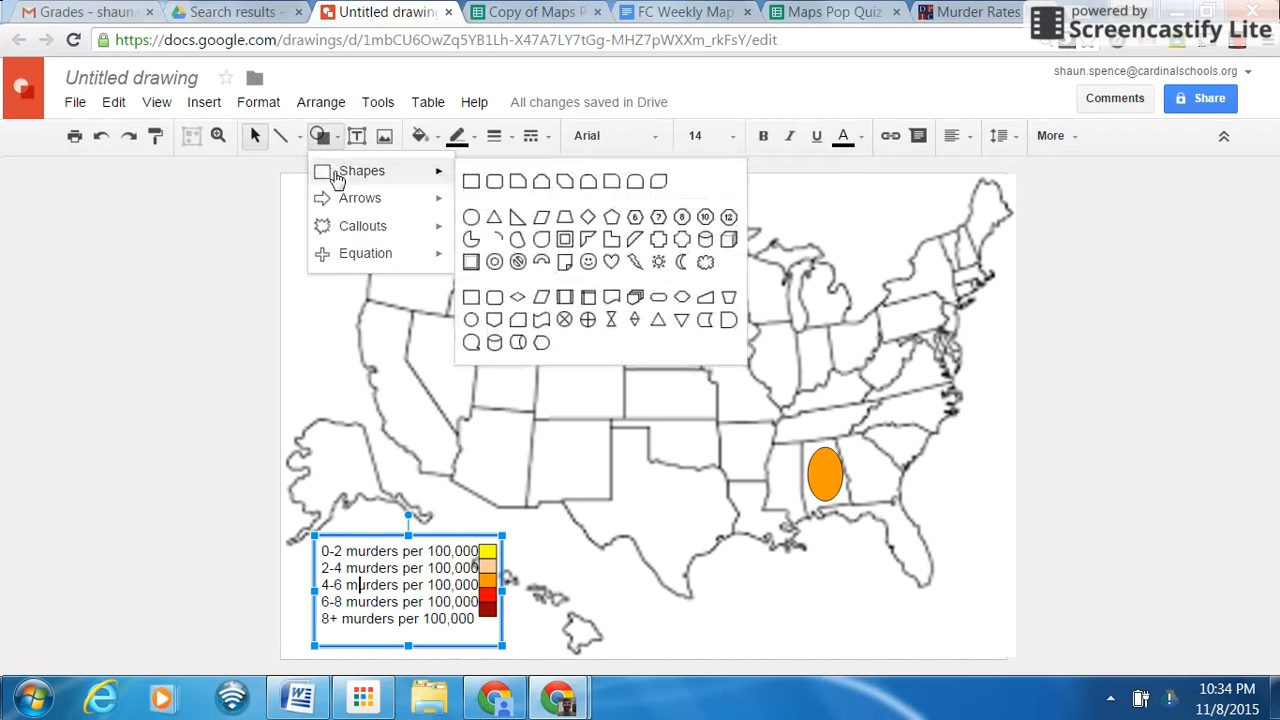
pyautogui.click(465, 212)
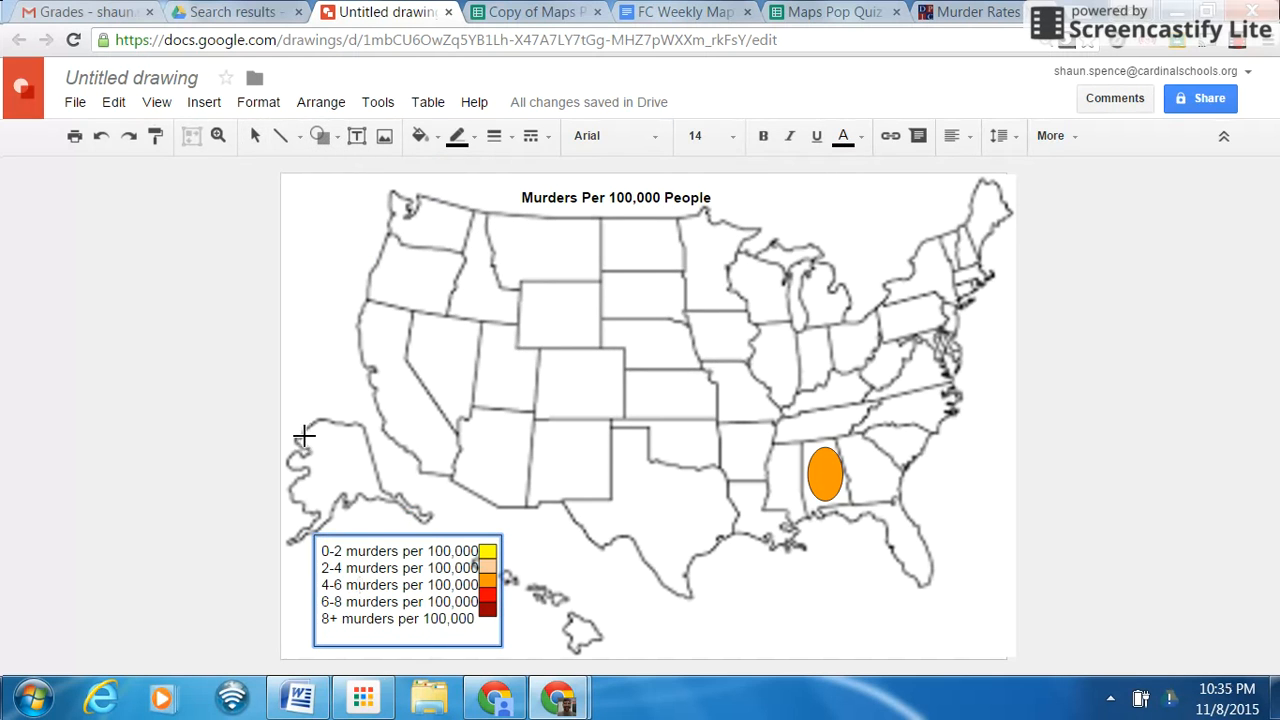
pyautogui.moveTo(307, 437); pyautogui.dragTo(370, 491)
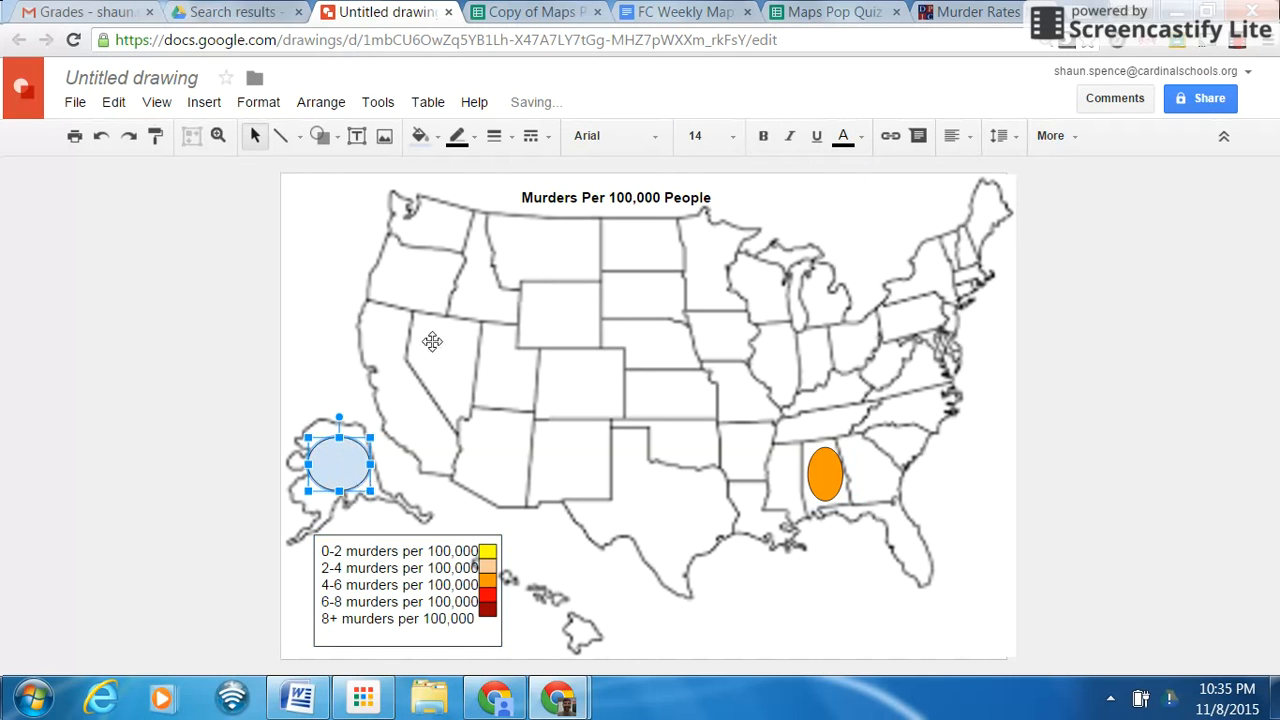
pyautogui.click(420, 135)
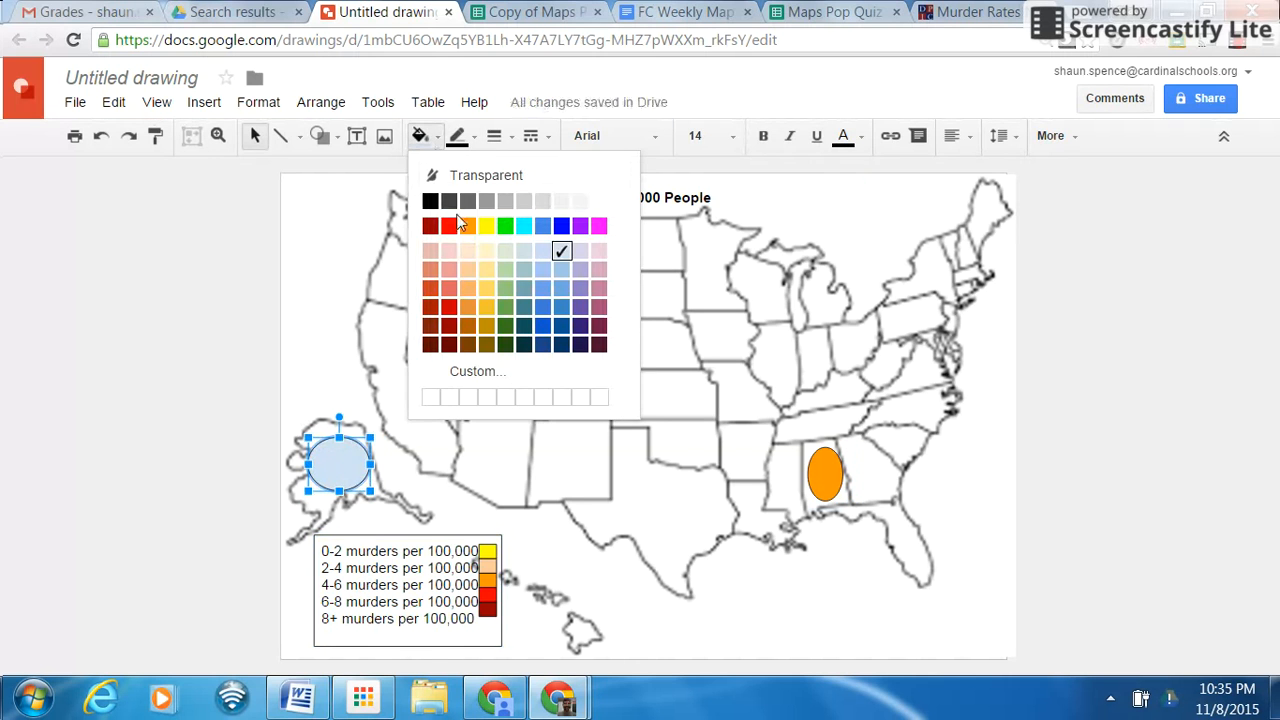
pyautogui.click(467, 222)
pyautogui.click(375, 448)
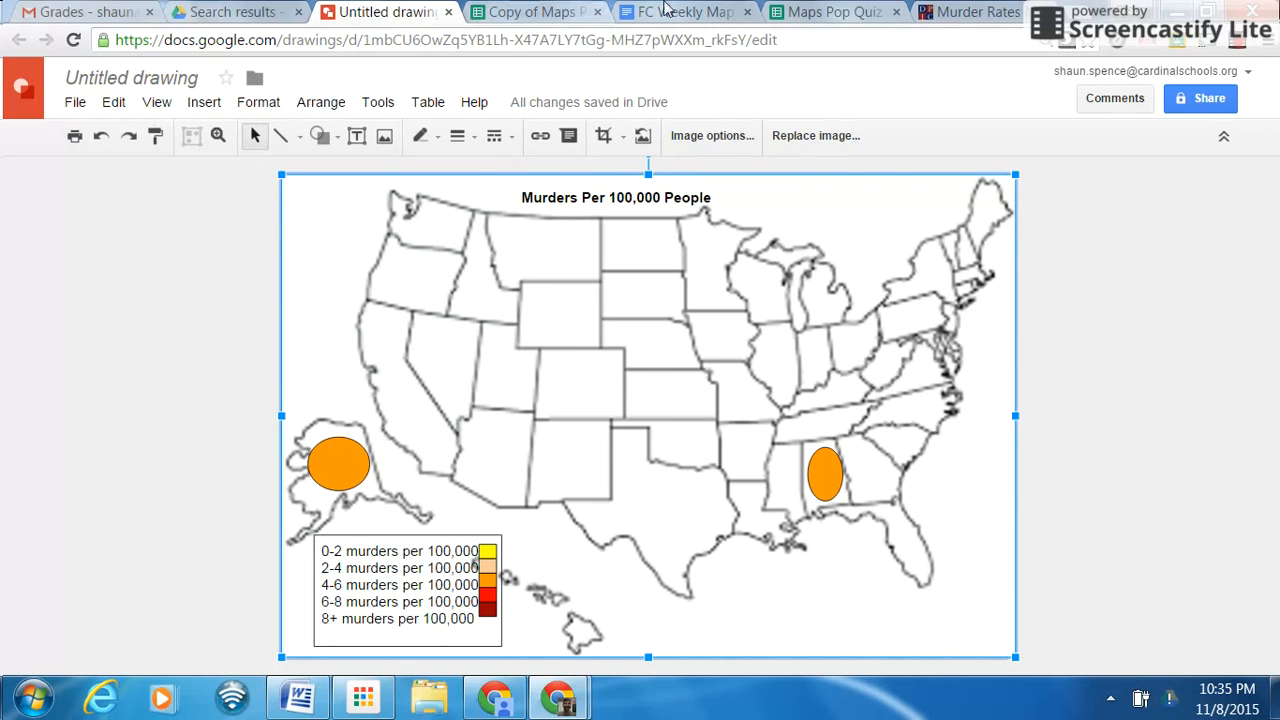
# Check the 2014 column of the Murder Rates web page for the states after Alaska, and return to the drawing.
pyautogui.click(952, 14)
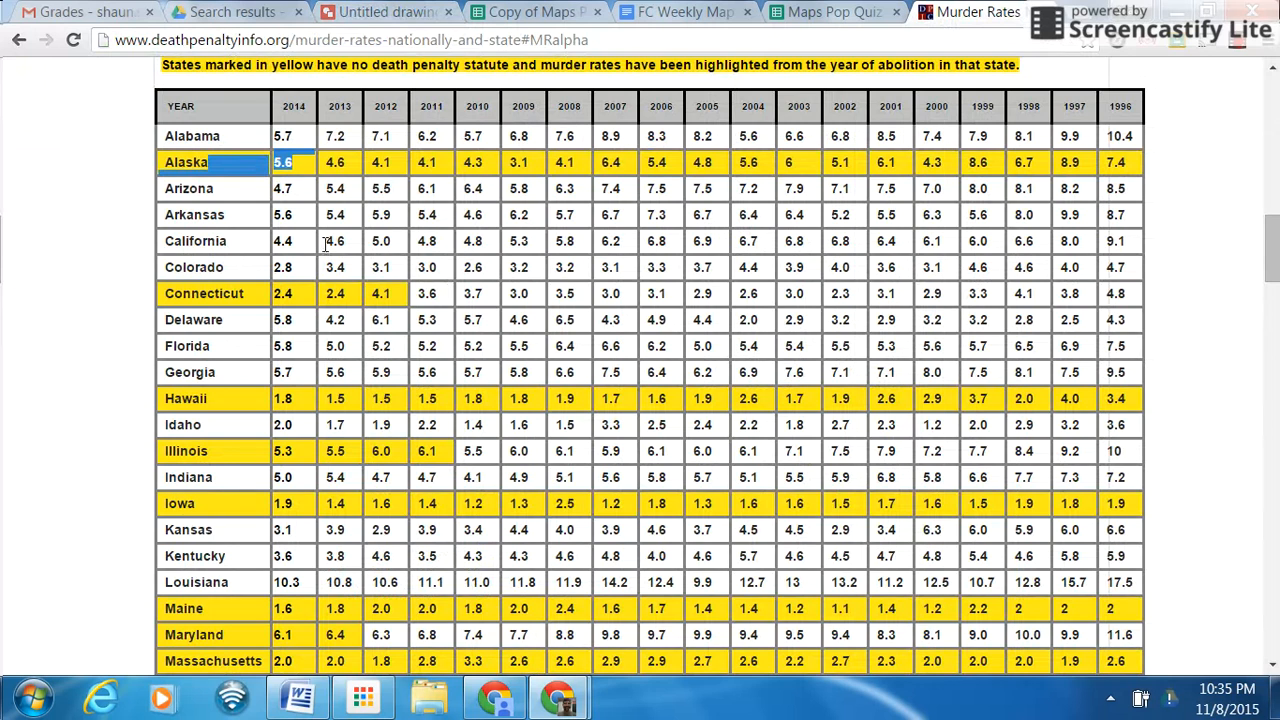
pyautogui.click(372, 12)
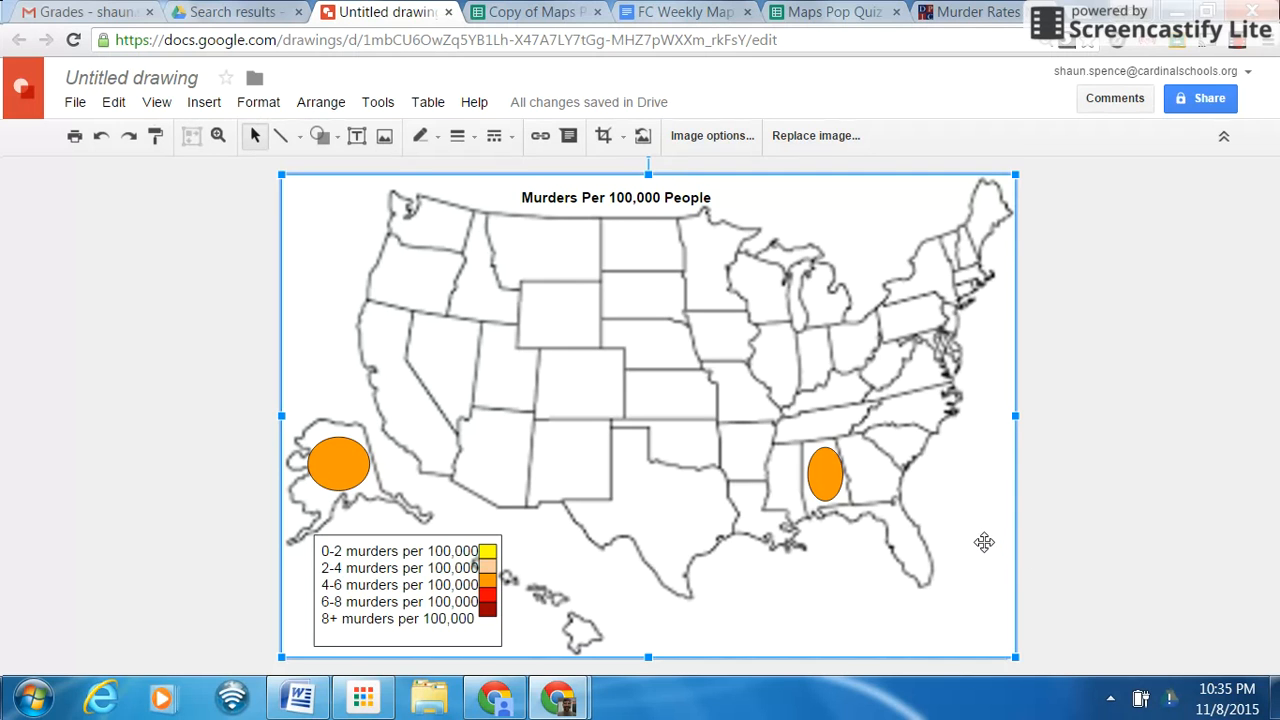
pyautogui.click(1236, 44)
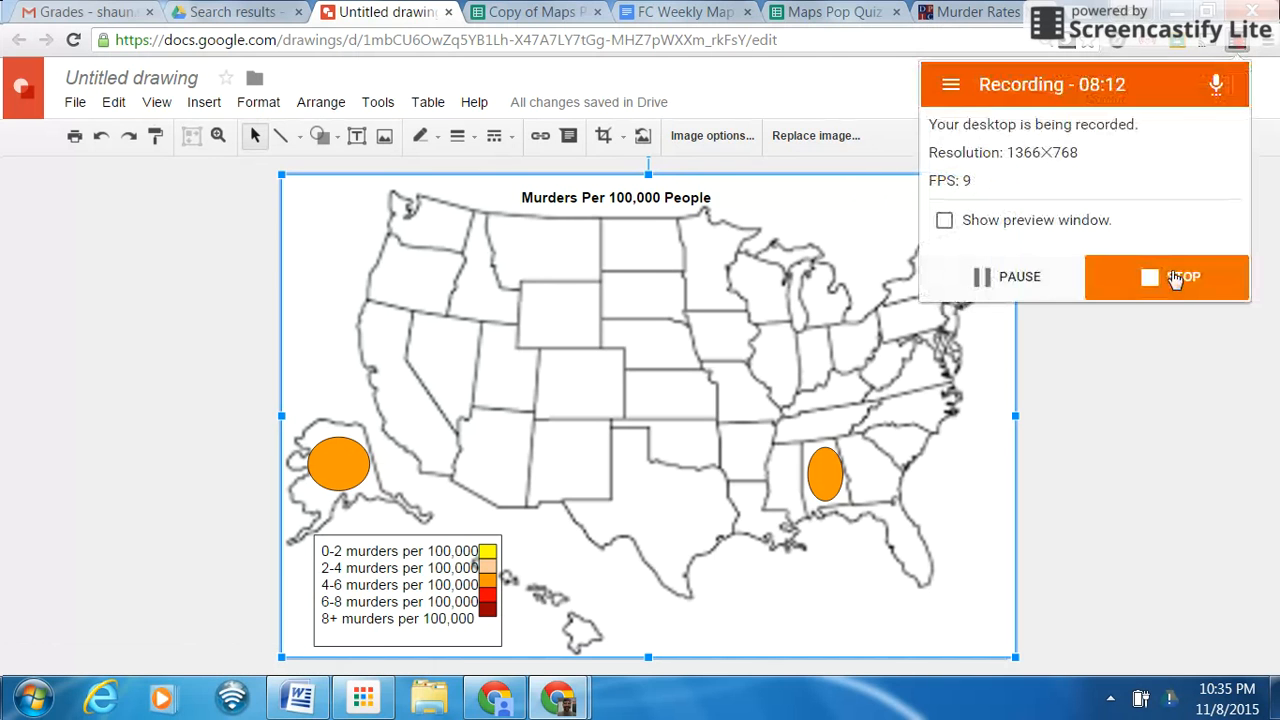